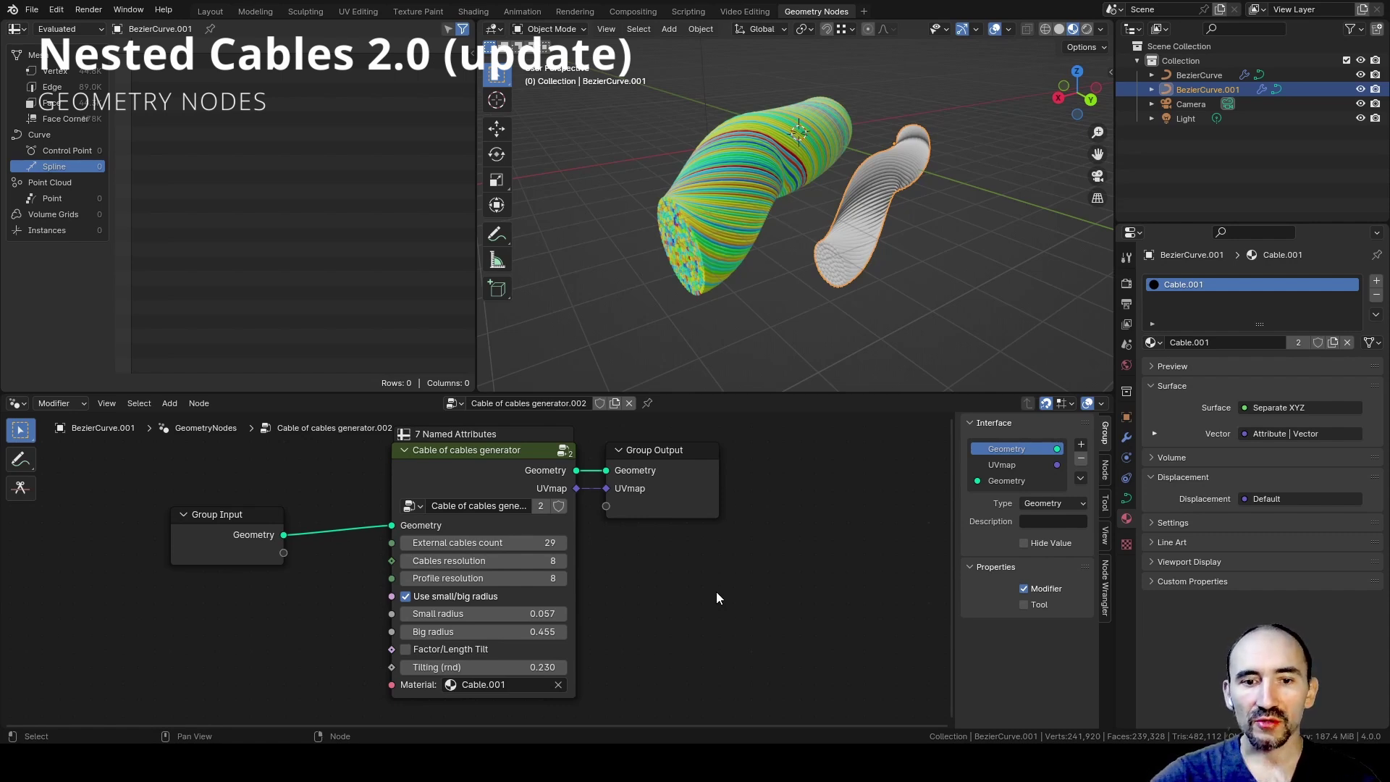
Step: Open the Cable of cables generator node group and examine its chain of Cables from small/big radius nodes
click(467, 479)
key(Tab)
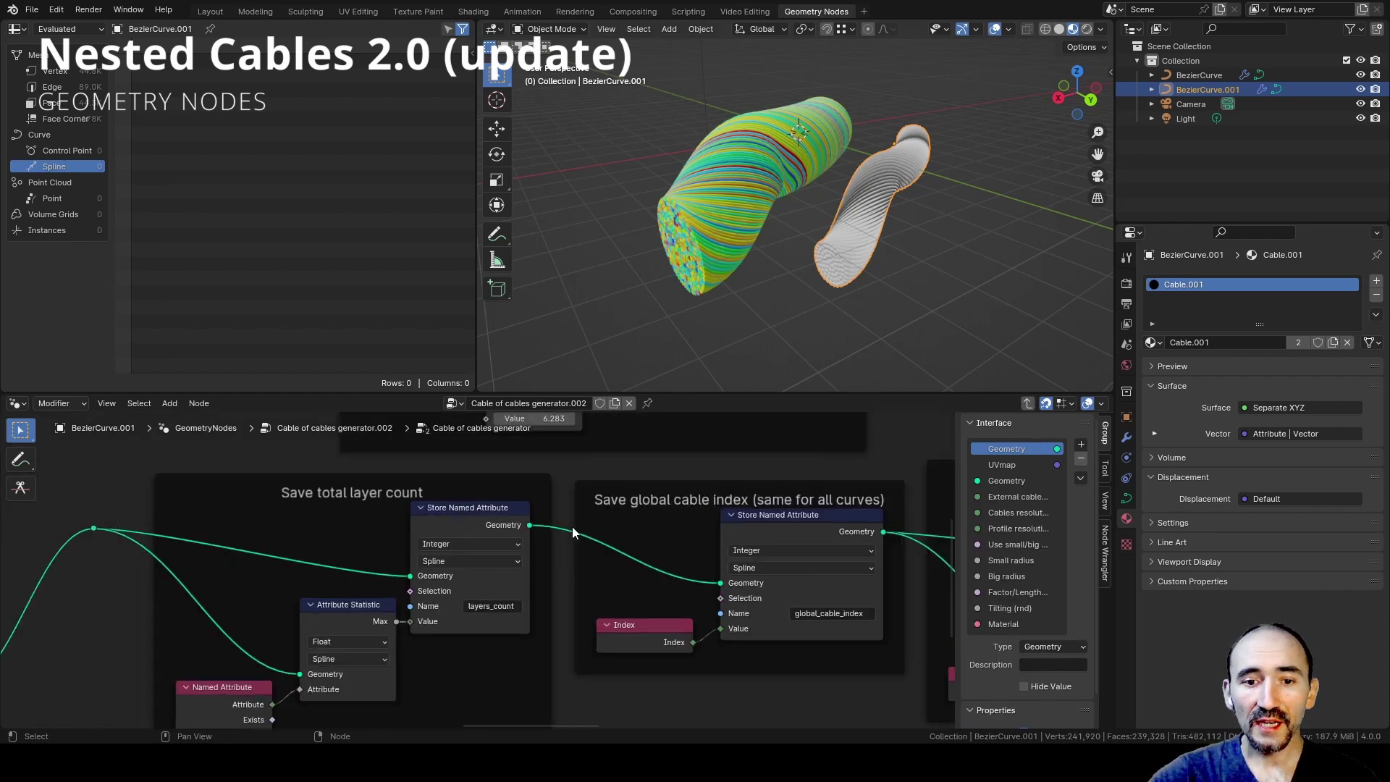
scroll(575, 525, down, 3)
scroll(575, 531, up, 4)
scroll(507, 544, up, 1)
middle_drag(297, 556, 782, 543)
scroll(323, 550, up, 3)
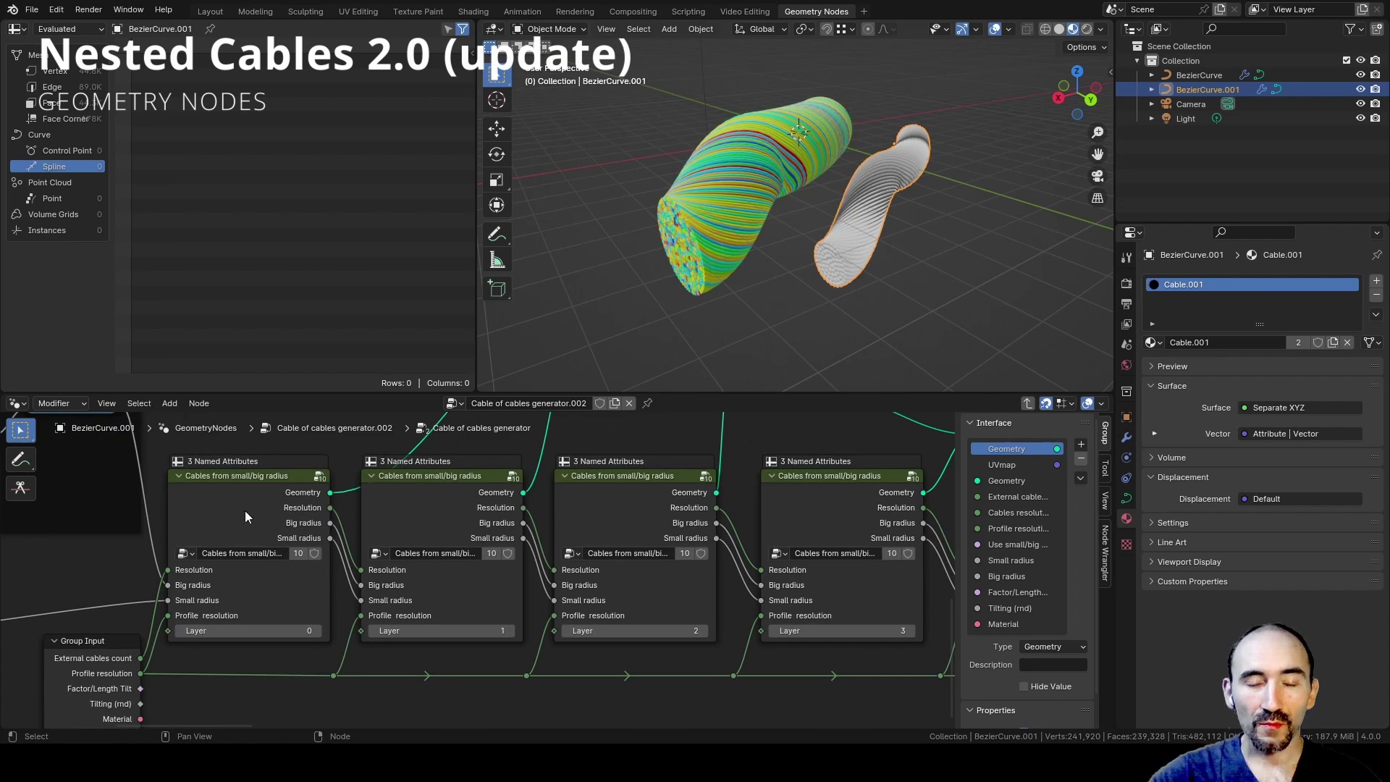
scroll(319, 543, down, 5)
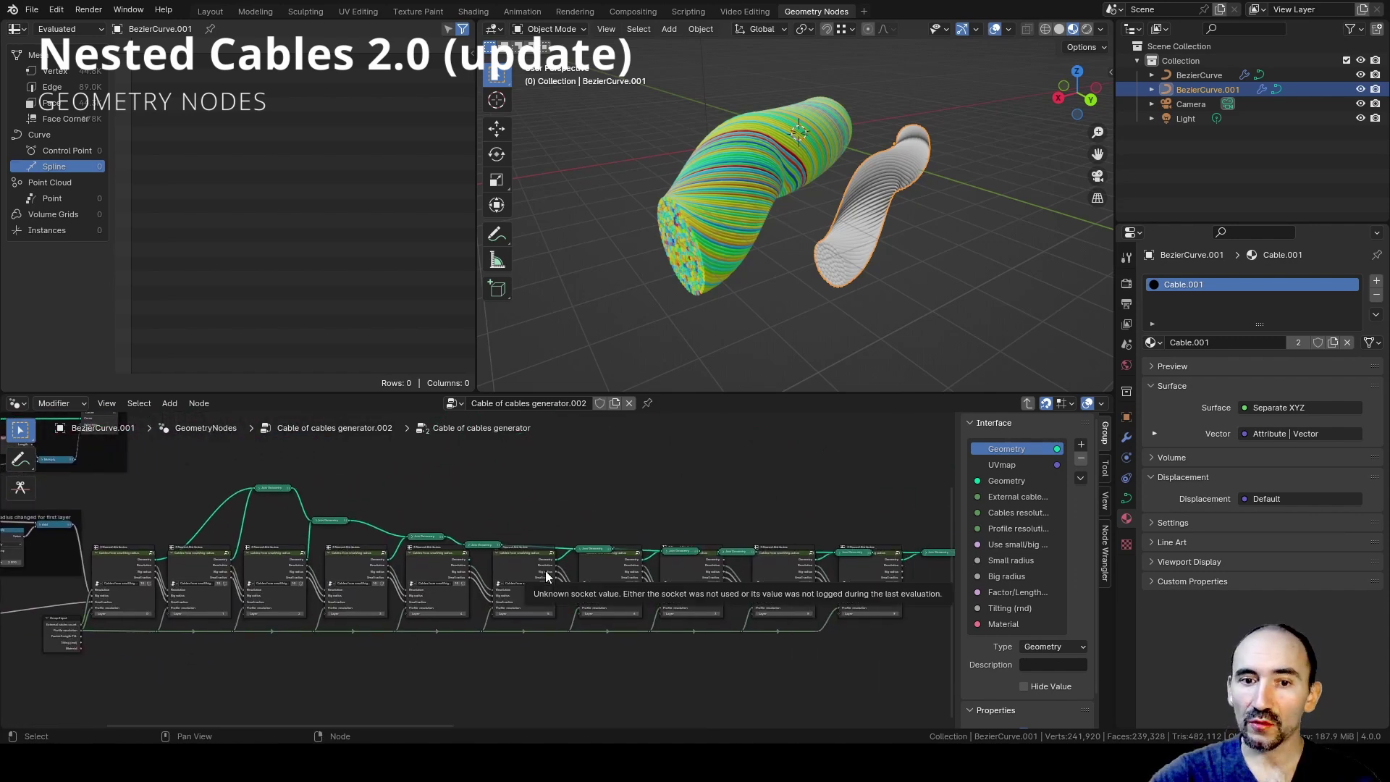
middle_drag(328, 573, 337, 545)
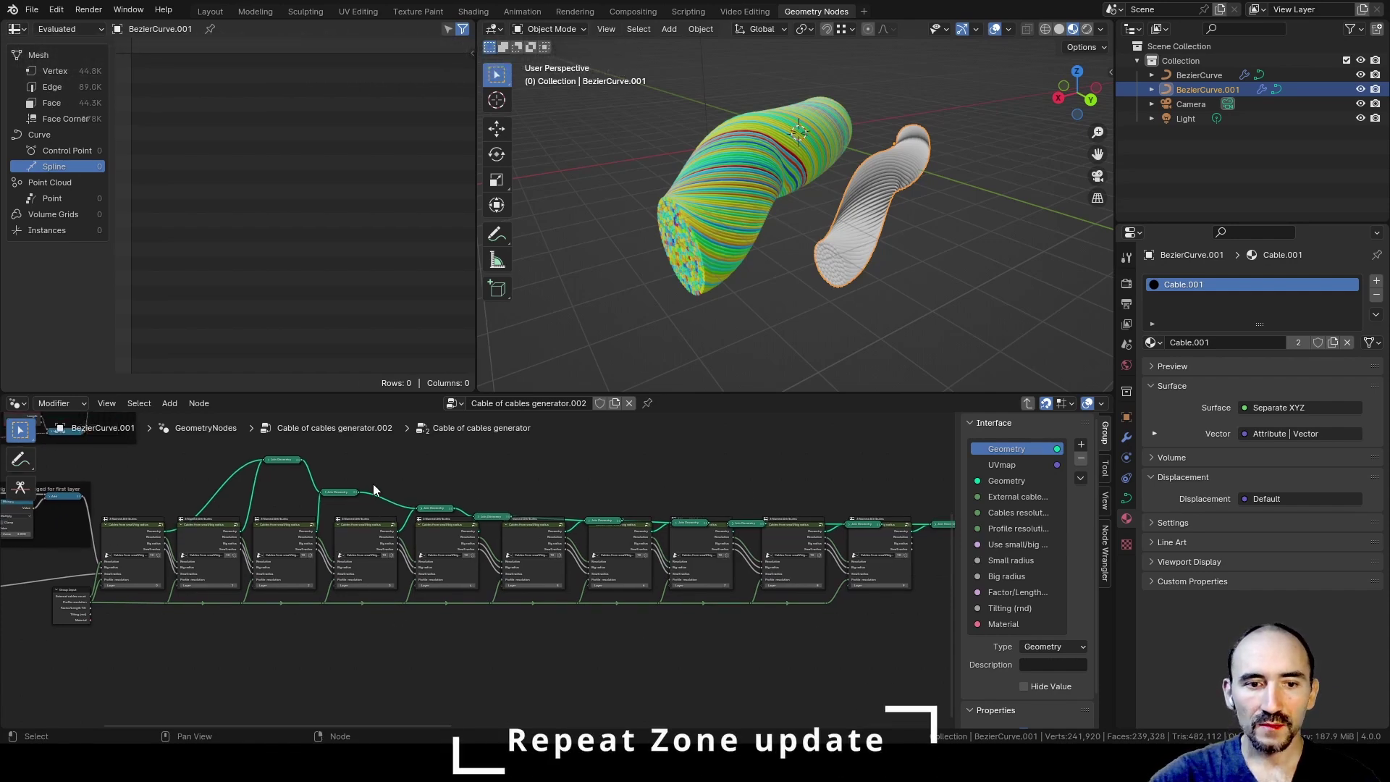
Step: Add a Repeat Zone beneath the chain of Cables from small/big radius nodes, beside the Group Input node
middle_drag(313, 477, 171, 478)
scroll(172, 478, up, 11)
scroll(290, 559, down, 9)
middle_drag(193, 577, 652, 500)
scroll(507, 565, up, 9)
key(F3)
text(repeate)
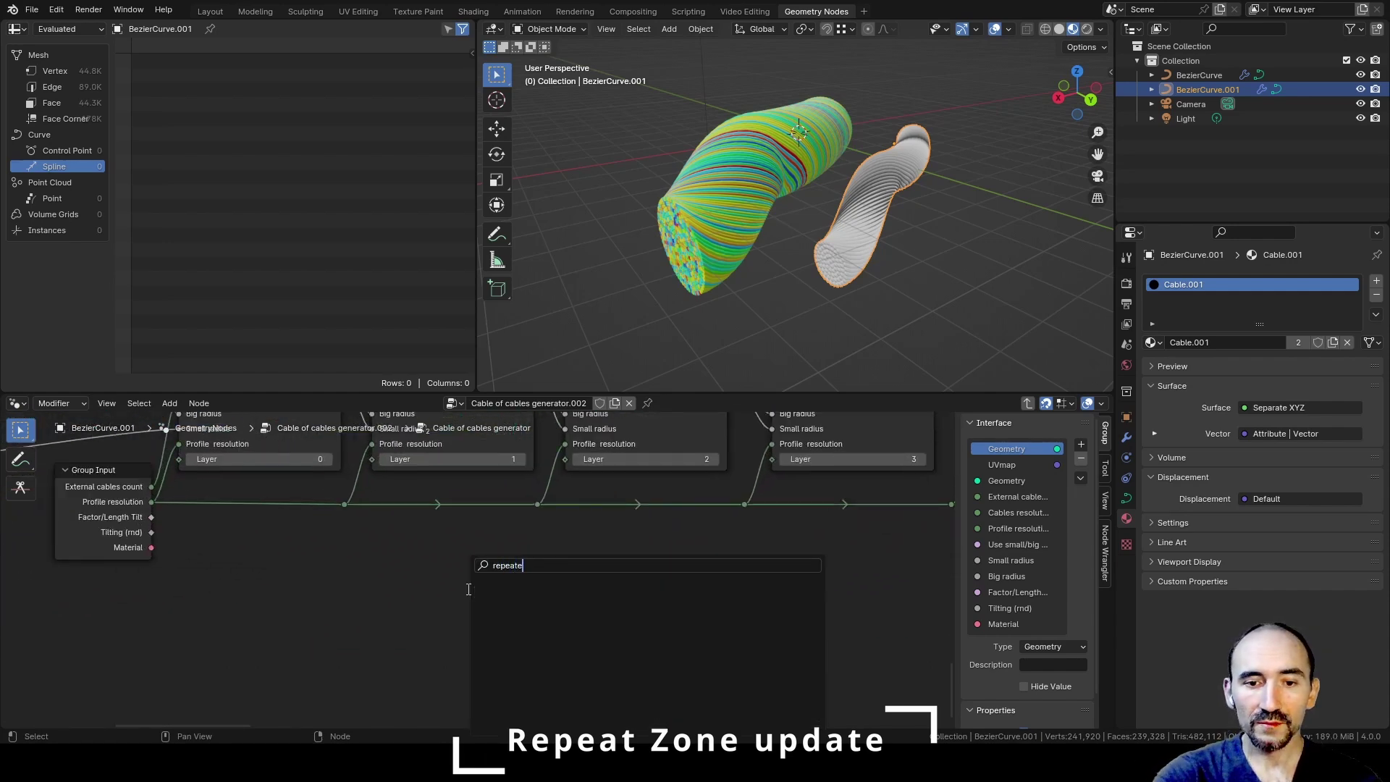
key(BackSpace)
key(Return)
click(366, 546)
Step: Connect the Group Input's External cables count to a new socket on the Repeat Input node
scroll(289, 550, down, 2)
middle_drag(237, 551, 425, 539)
scroll(333, 565, up, 2)
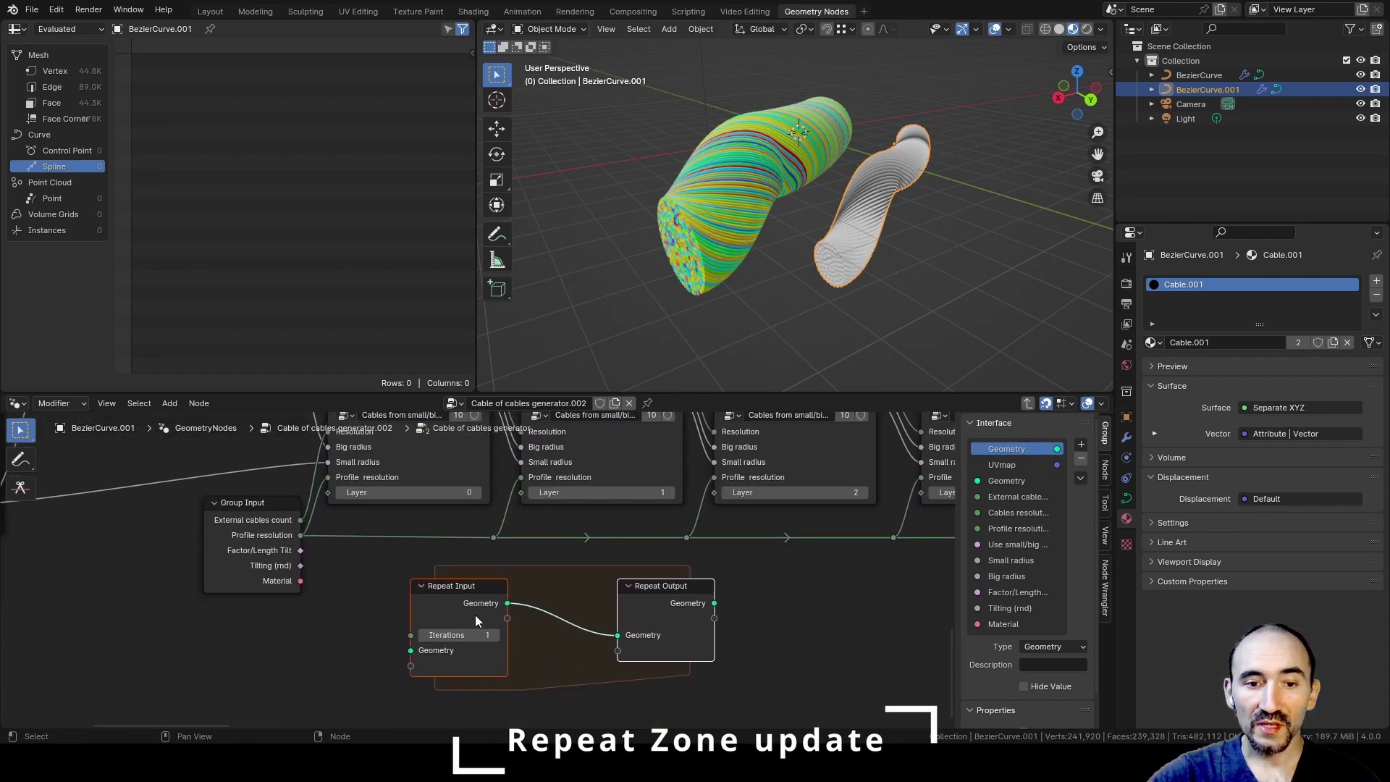
middle_drag(329, 537, 340, 595)
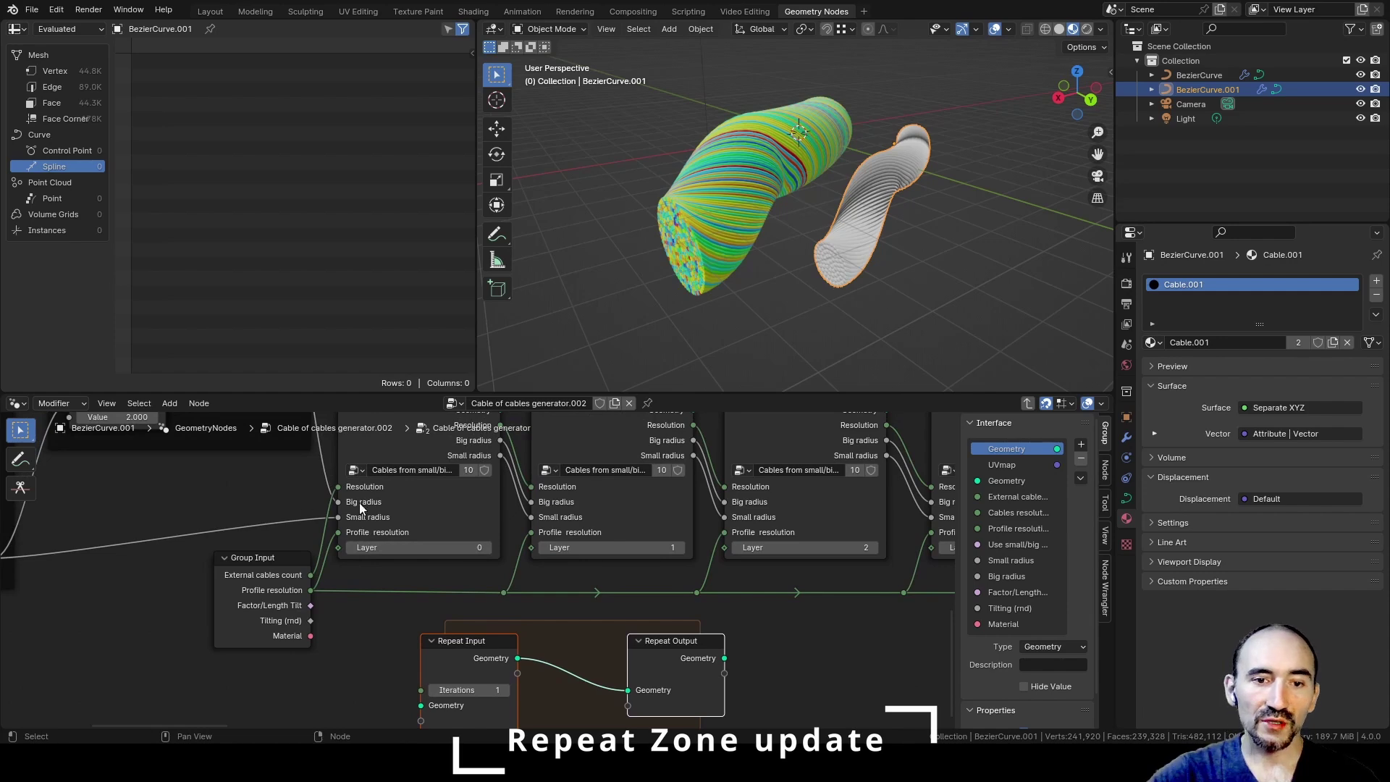
middle_drag(393, 466, 342, 475)
scroll(432, 520, up, 1)
middle_drag(347, 607, 326, 561)
drag(267, 531, 389, 690)
scroll(282, 456, down, 1)
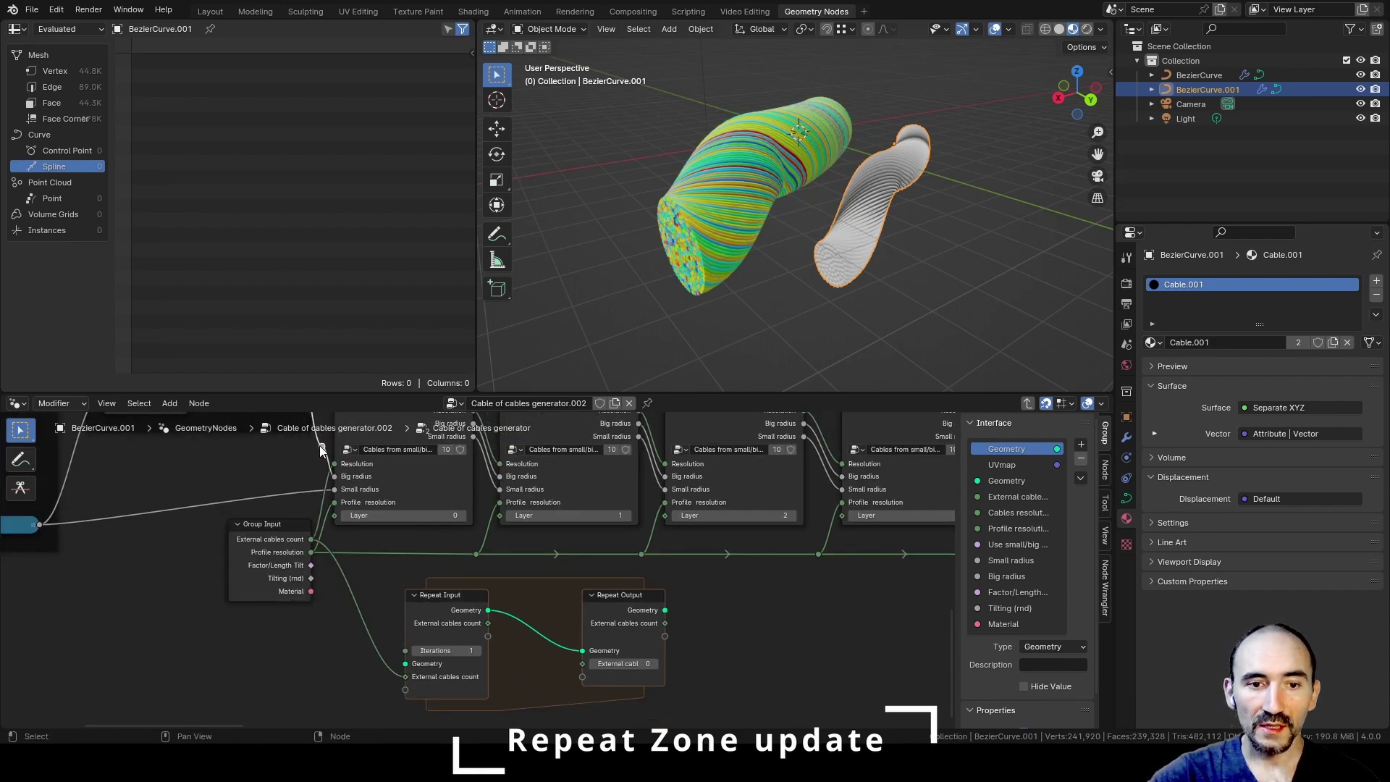
Step: Connect the big radius, small radius and Profile resolution values to new Repeat Input sockets, adding a reroute on the small radius link
drag(322, 446, 405, 689)
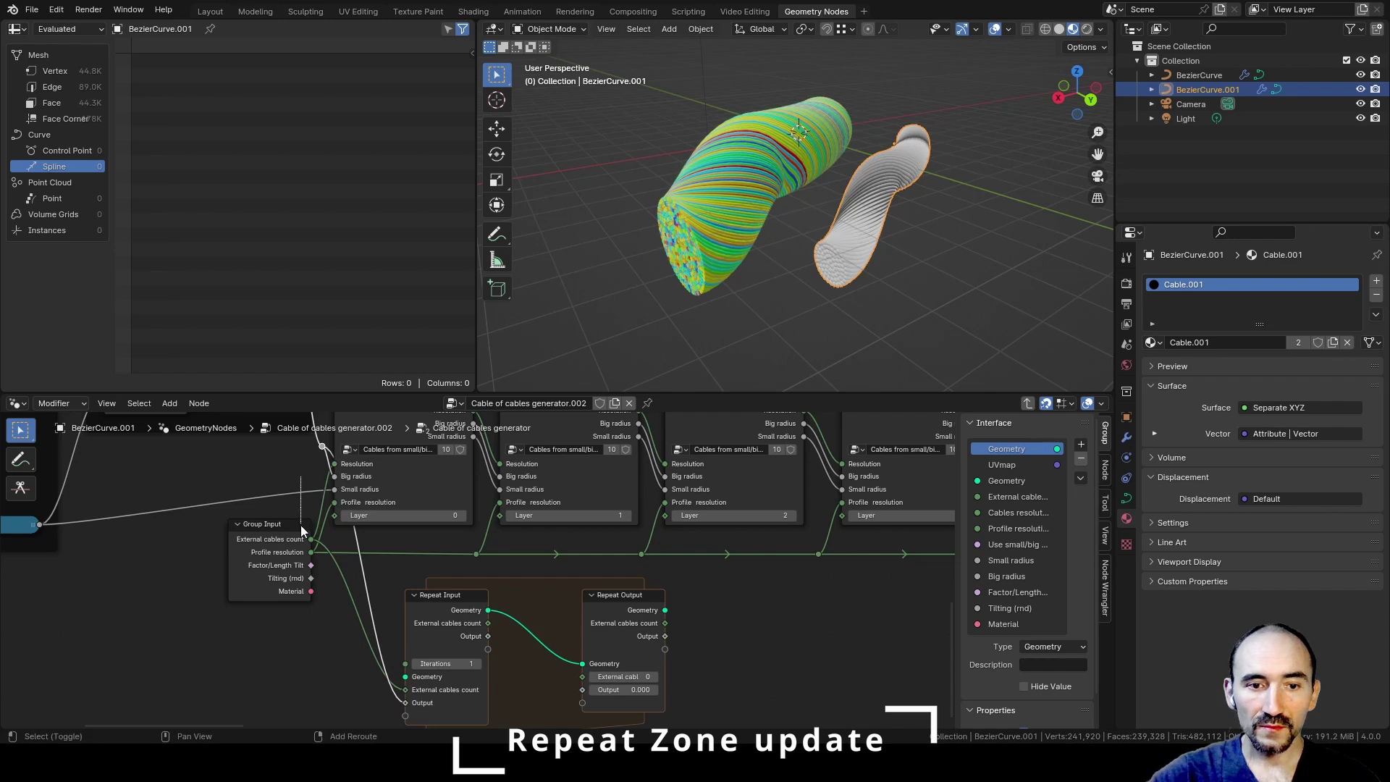
shift+right_drag(301, 525, 300, 484)
drag(300, 492, 406, 662)
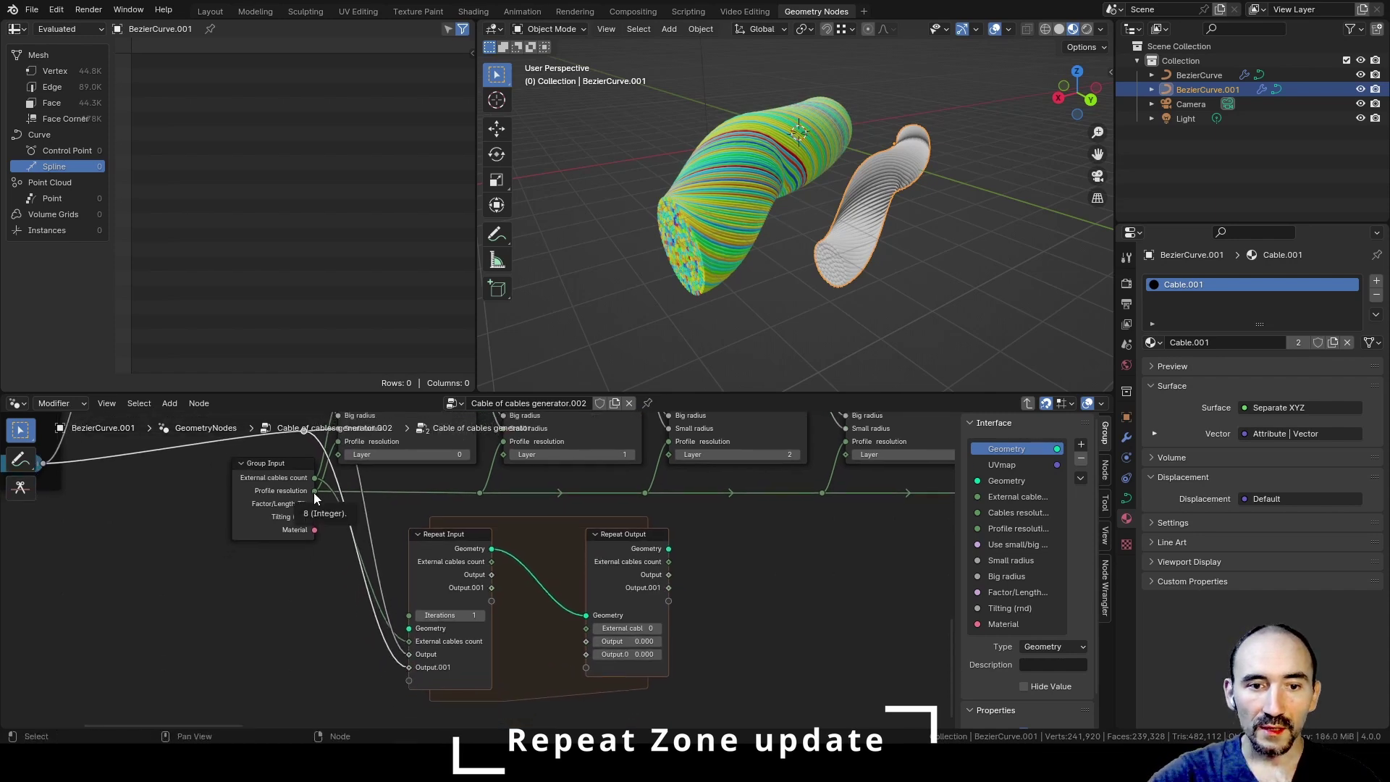
drag(313, 494, 411, 678)
middle_drag(351, 478, 348, 555)
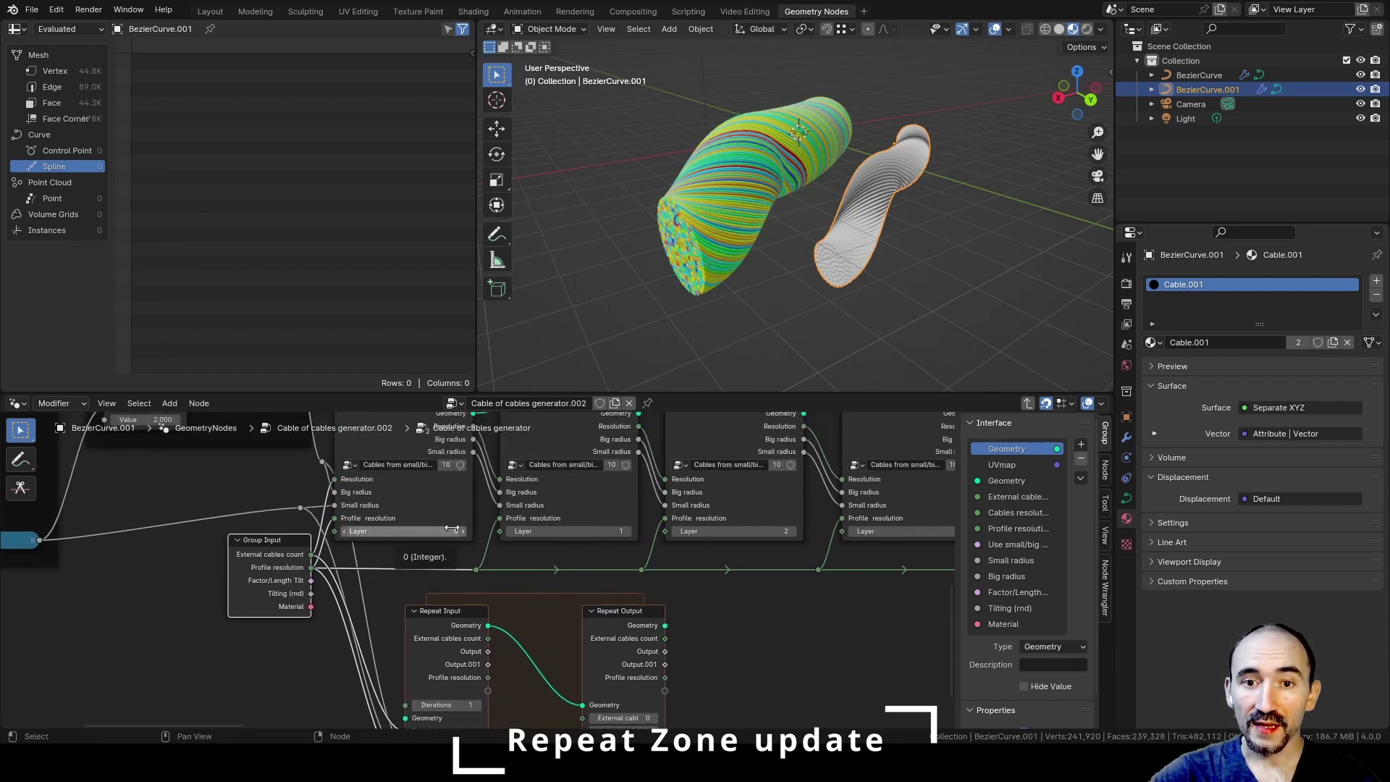
Step: Move the Repeat Output node farther away from the Repeat Input to widen the repeat zone
middle_drag(739, 275, 780, 263)
scroll(780, 262, up, 2)
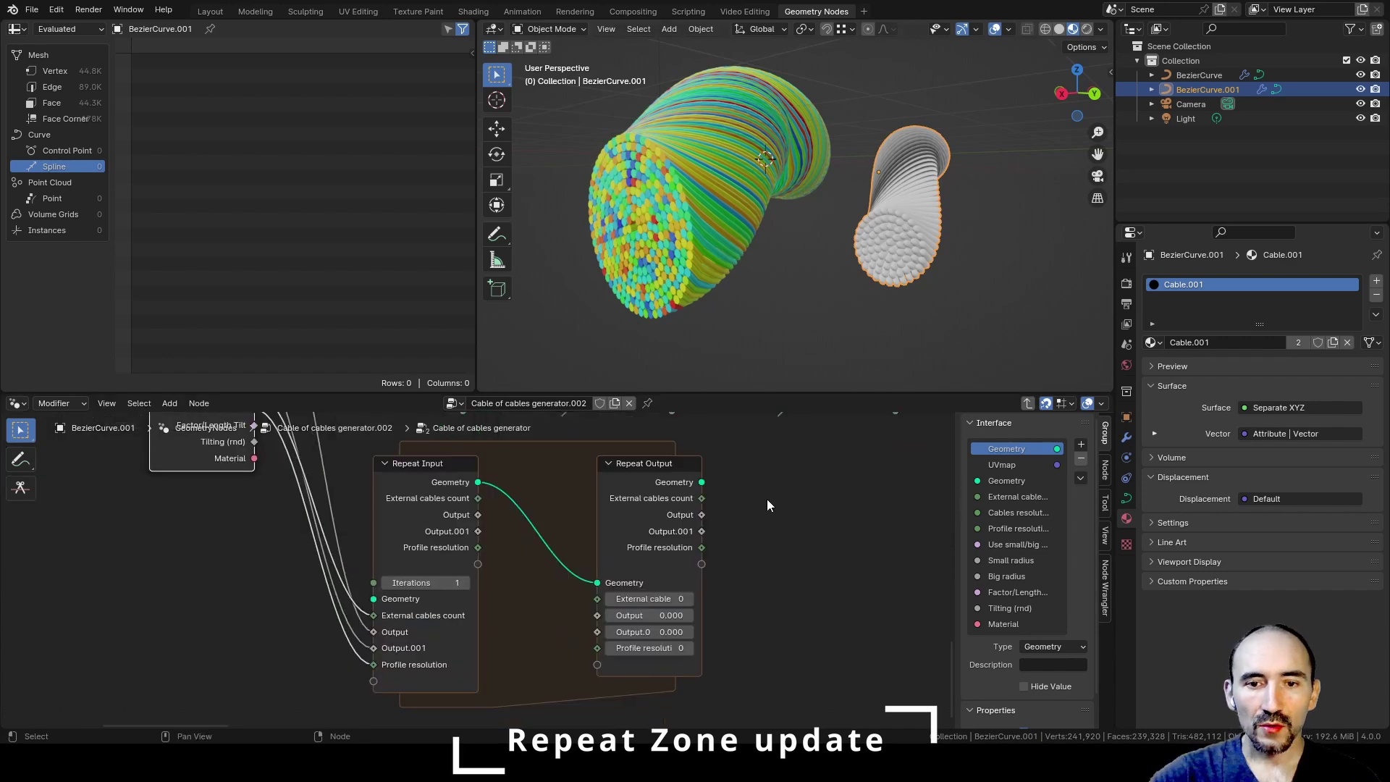
drag(645, 478, 853, 477)
Step: Duplicate the layer 0 Cables from small/big radius node and insert the copy between Repeat Input and Repeat Output
middle_drag(581, 446, 606, 649)
scroll(423, 511, down, 3)
middle_drag(410, 463, 410, 528)
click(410, 527)
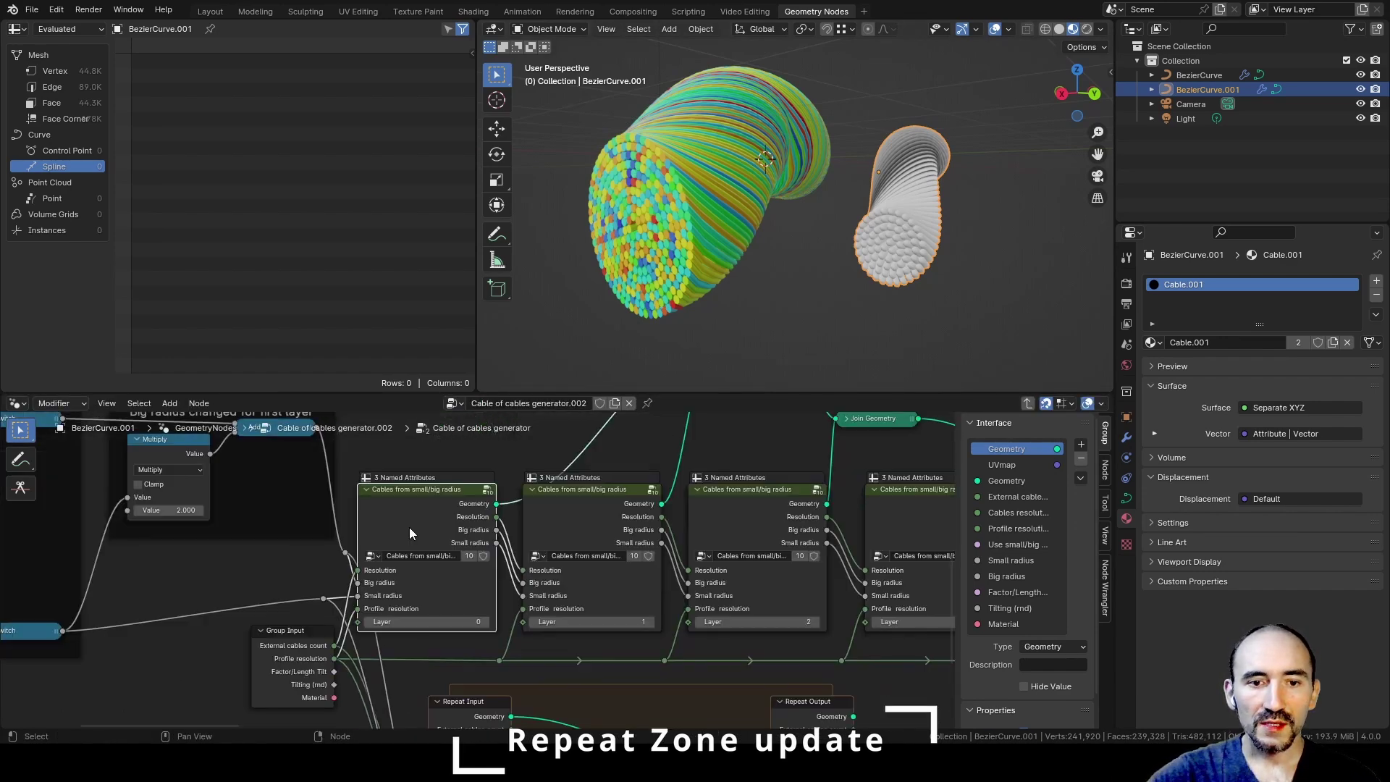
scroll(393, 510, up, 2)
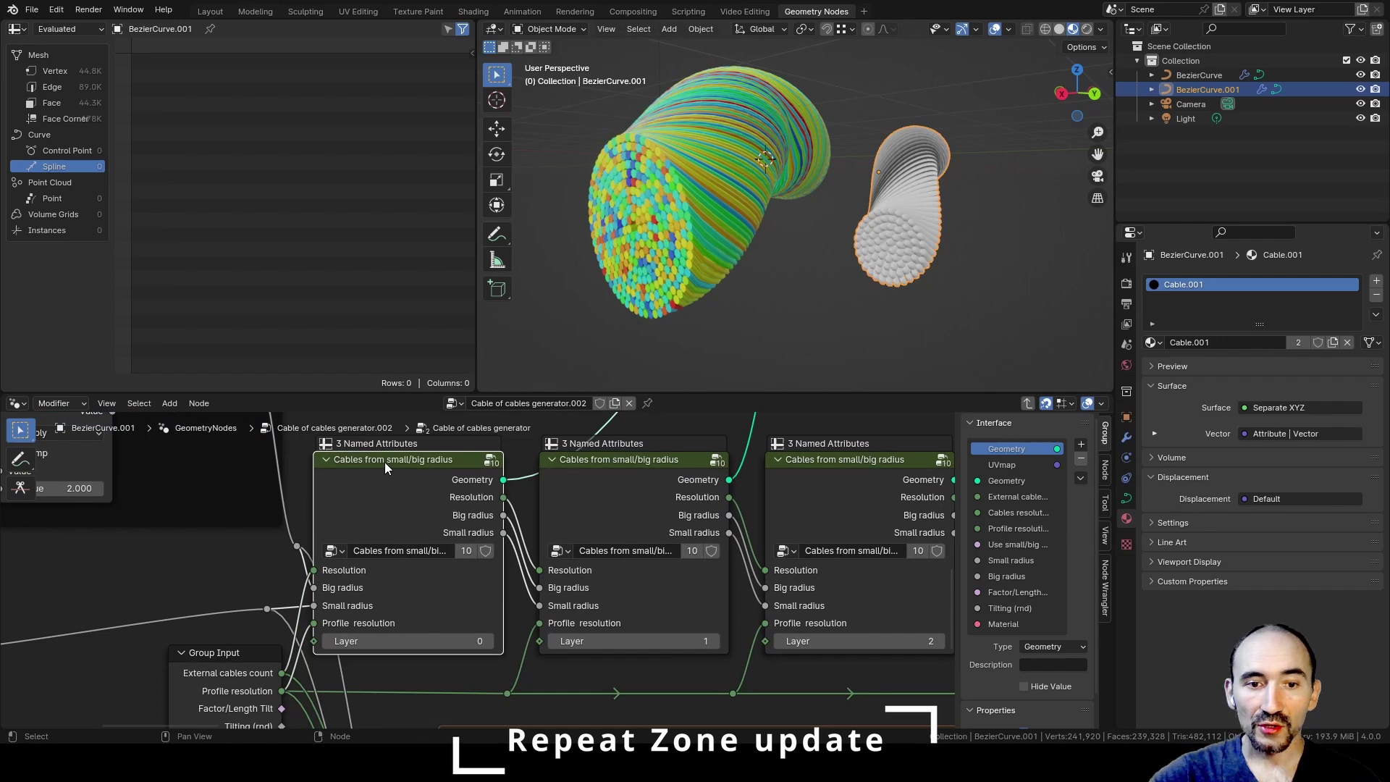
scroll(384, 459, down, 3)
middle_drag(441, 526, 449, 459)
key(shift+d)
click(609, 644)
Step: Rename the repeat items External cables count, Output and Output.001 to Resolution, Big radius and Small radius
middle_drag(608, 644, 632, 569)
scroll(632, 569, up, 3)
click(1106, 471)
click(1011, 570)
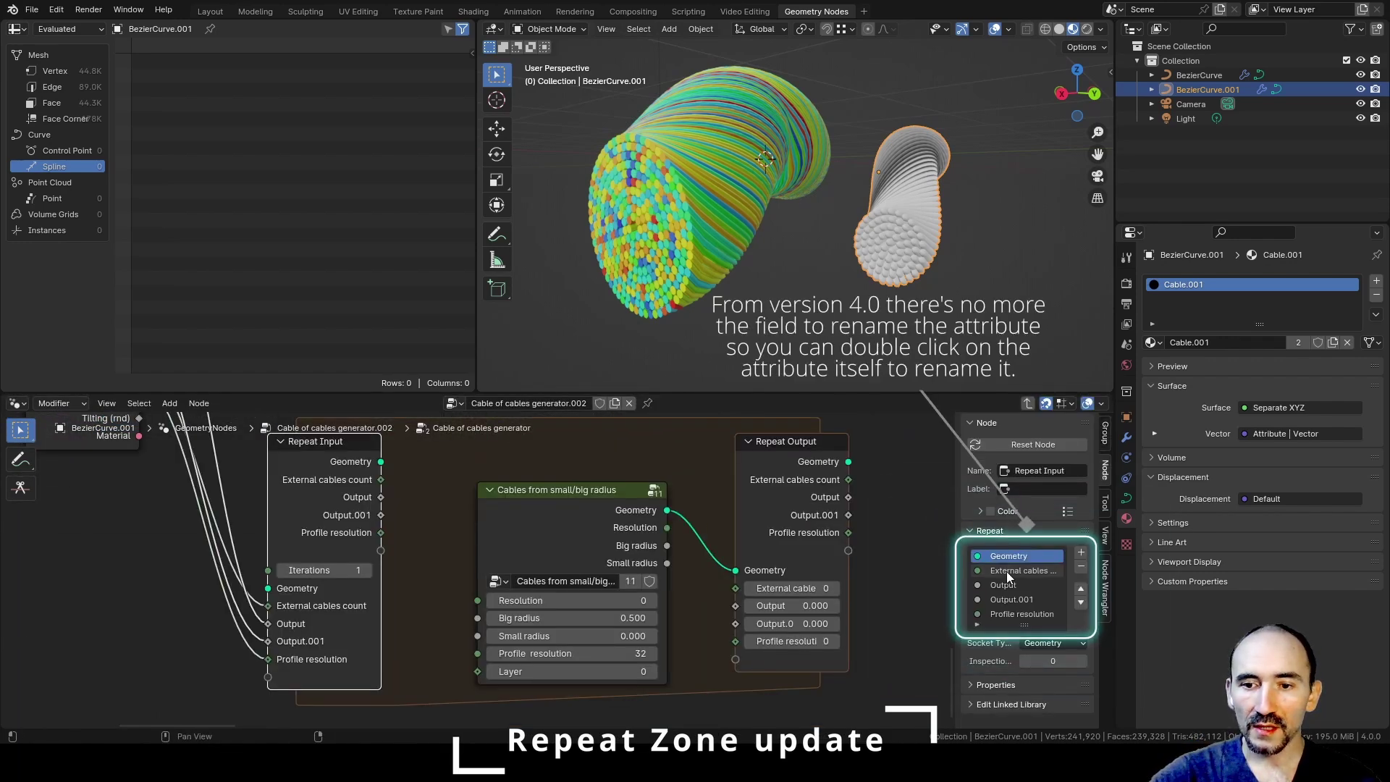
double_click(1011, 570)
text(Resolution)
double_click(1012, 585)
text(Big radius)
key(Return)
double_click(1012, 600)
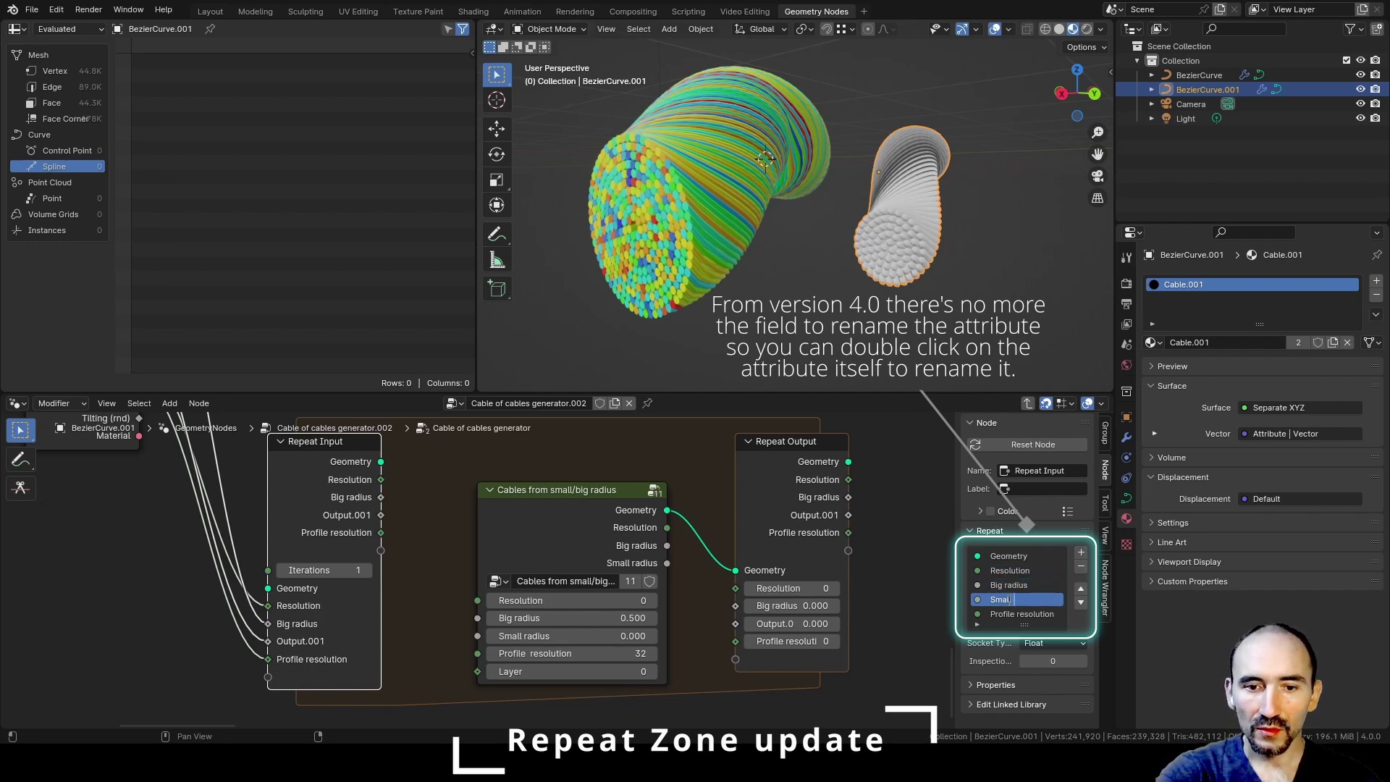
text(Small radius)
key(Return)
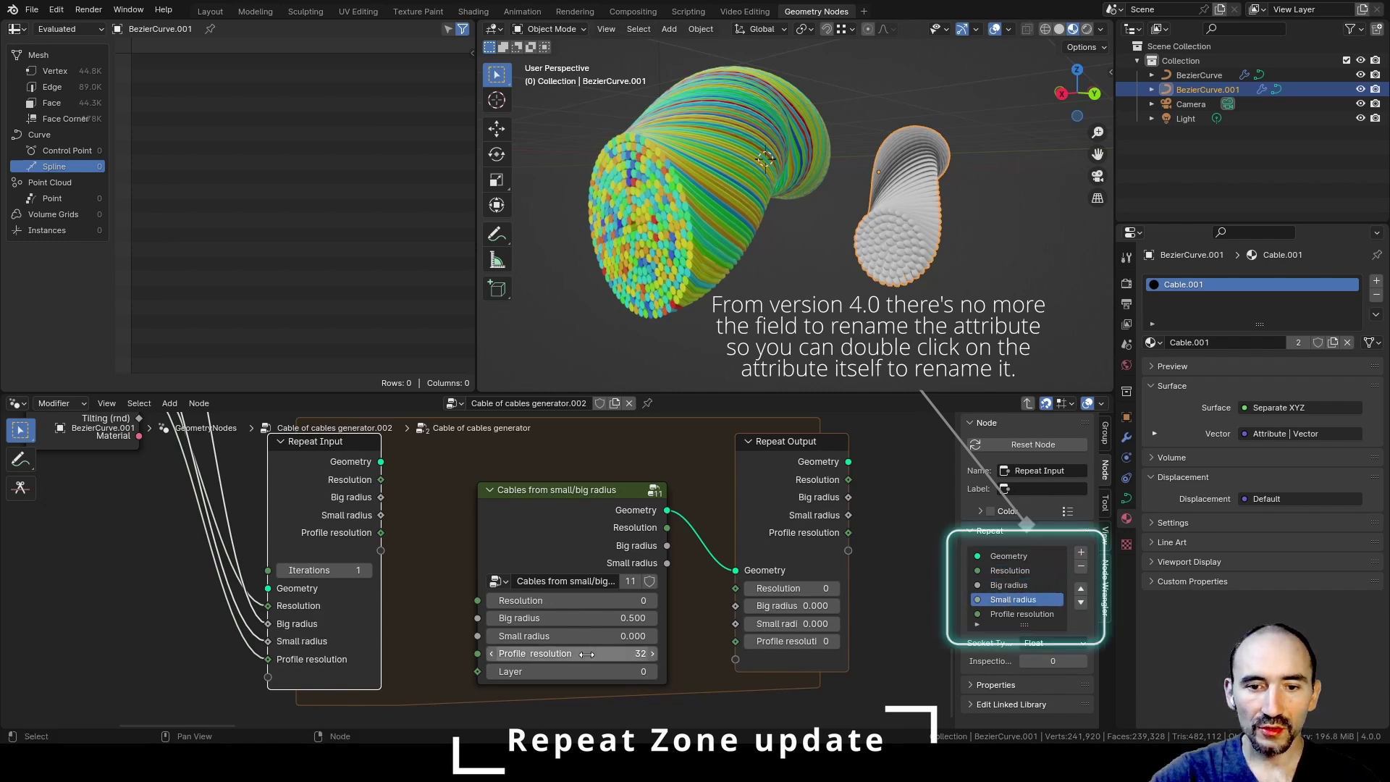
Step: Add a Layer item to the repeat zone linked to the cable node's Layer input, and try linking it to the Group Input
drag(478, 672, 381, 554)
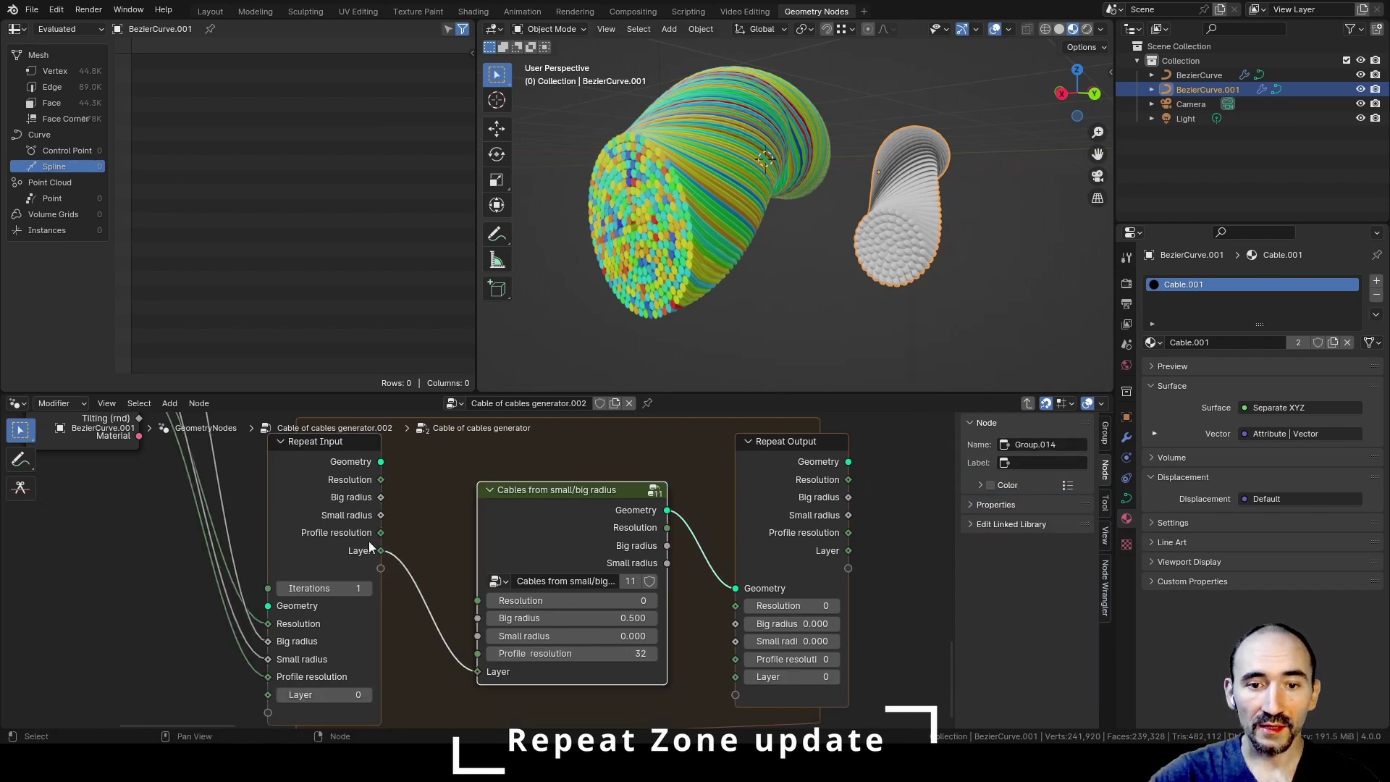
middle_drag(345, 520, 483, 545)
scroll(450, 527, down, 2)
drag(425, 691, 298, 568)
Step: Unhide all unused sockets on the Group Input node next to the repeat zone
middle_drag(287, 476, 311, 567)
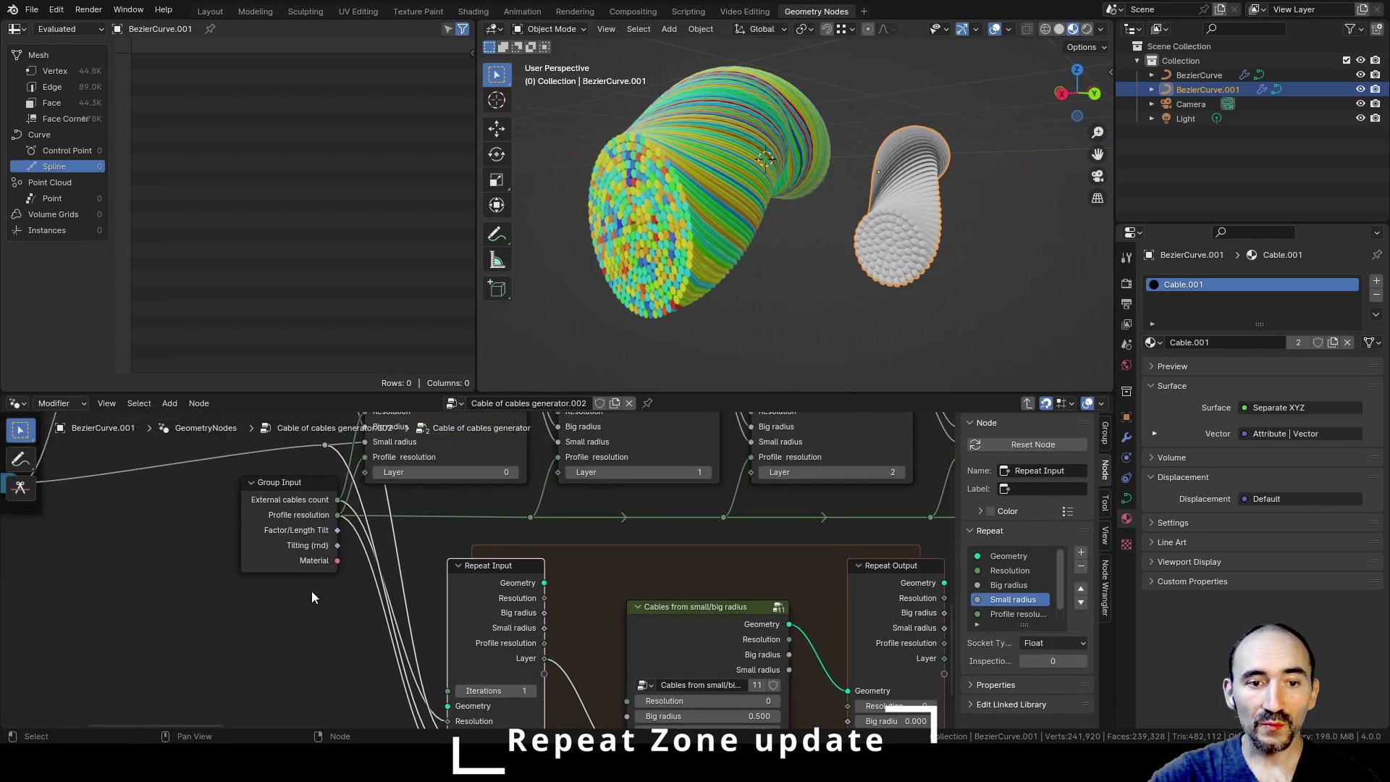
click(283, 526)
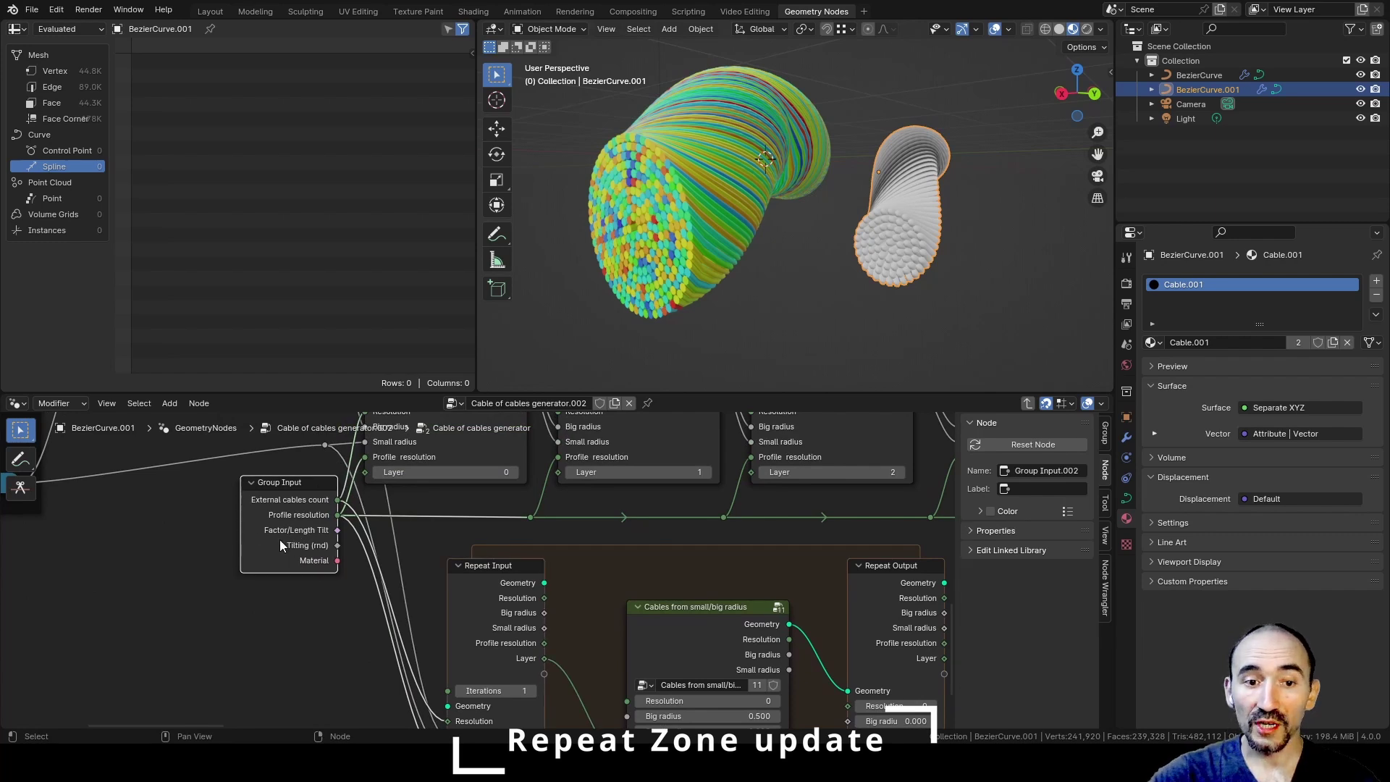
mouse_move(290, 556)
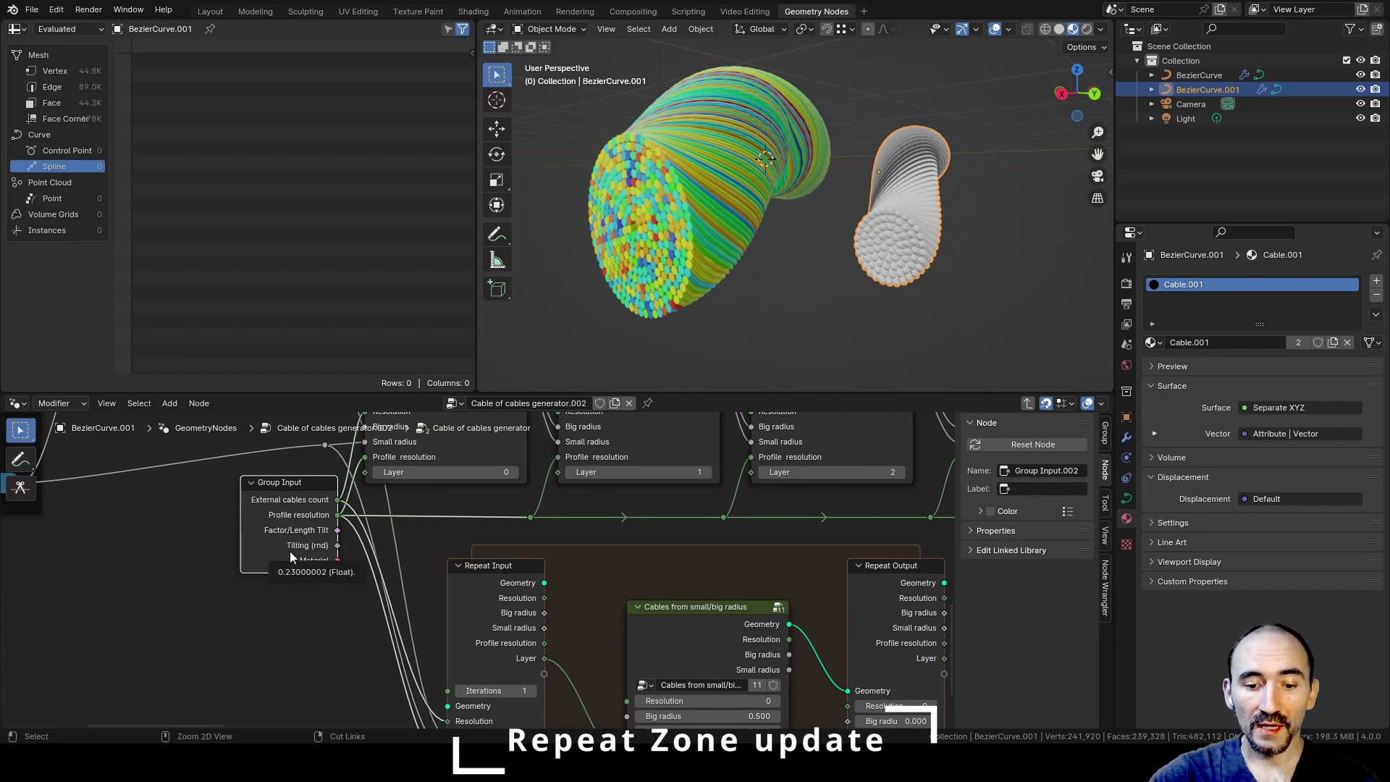
key(ctrl+h)
Step: Create a new Layer input on the Group Input node and link it to the Repeat Input's Iterations
shift+scroll(293, 546, down, 3)
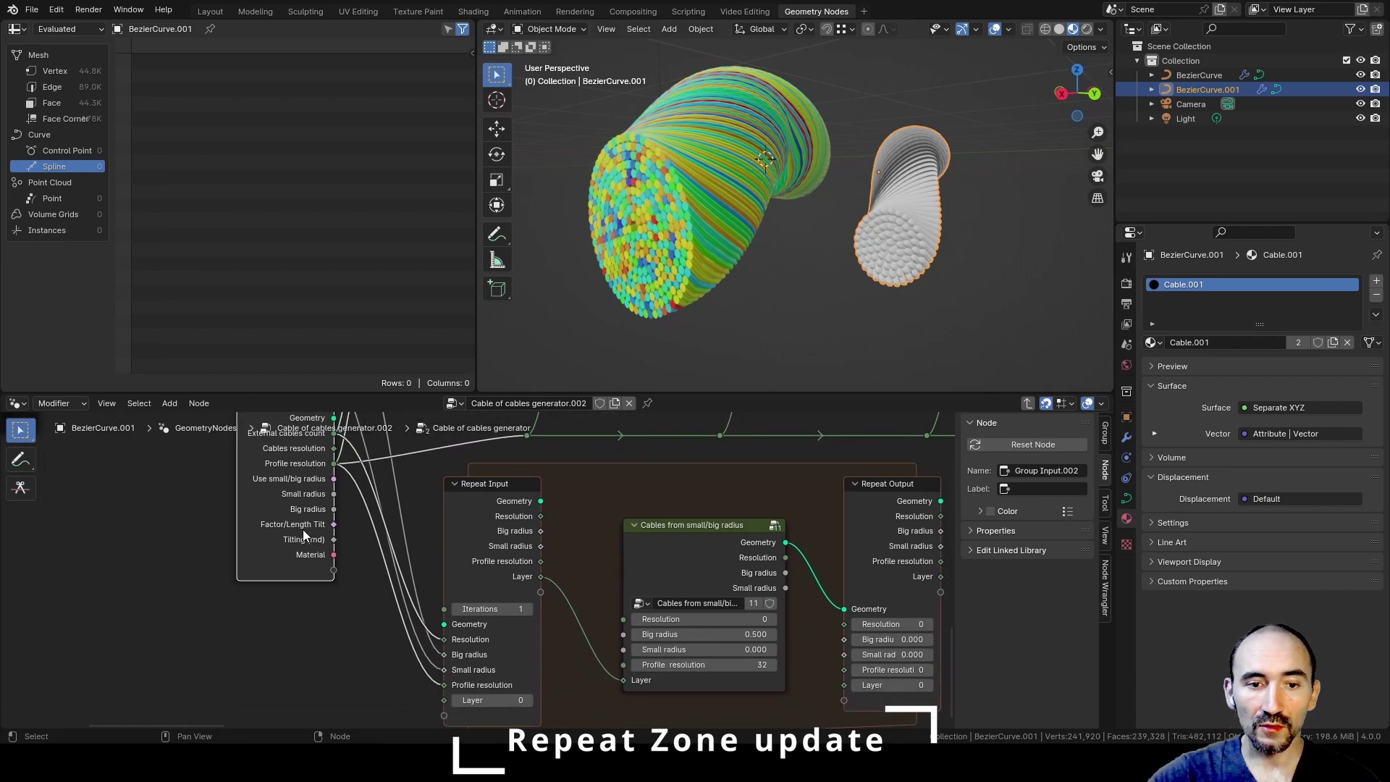
scroll(304, 530, up, 1)
shift+scroll(343, 559, down, 2)
drag(445, 664, 339, 515)
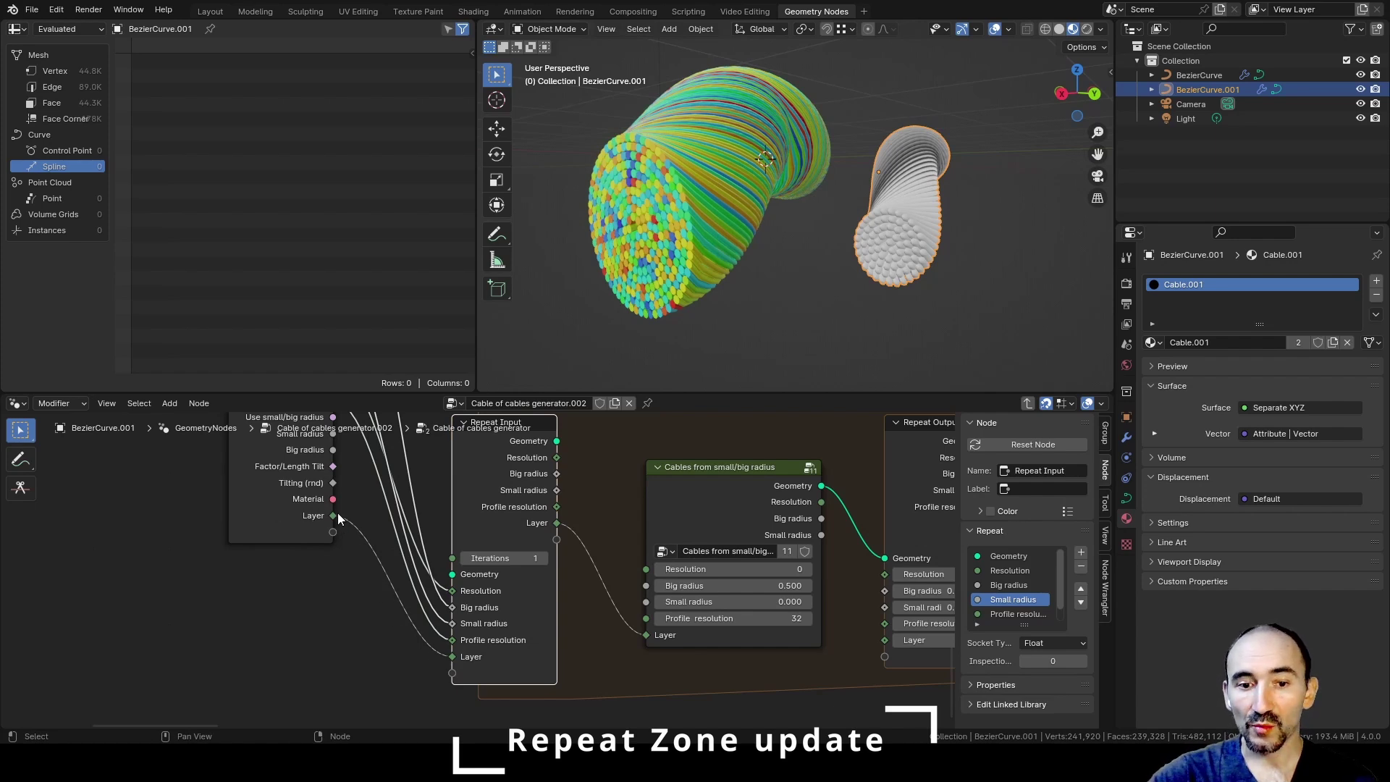
drag(453, 656, 449, 559)
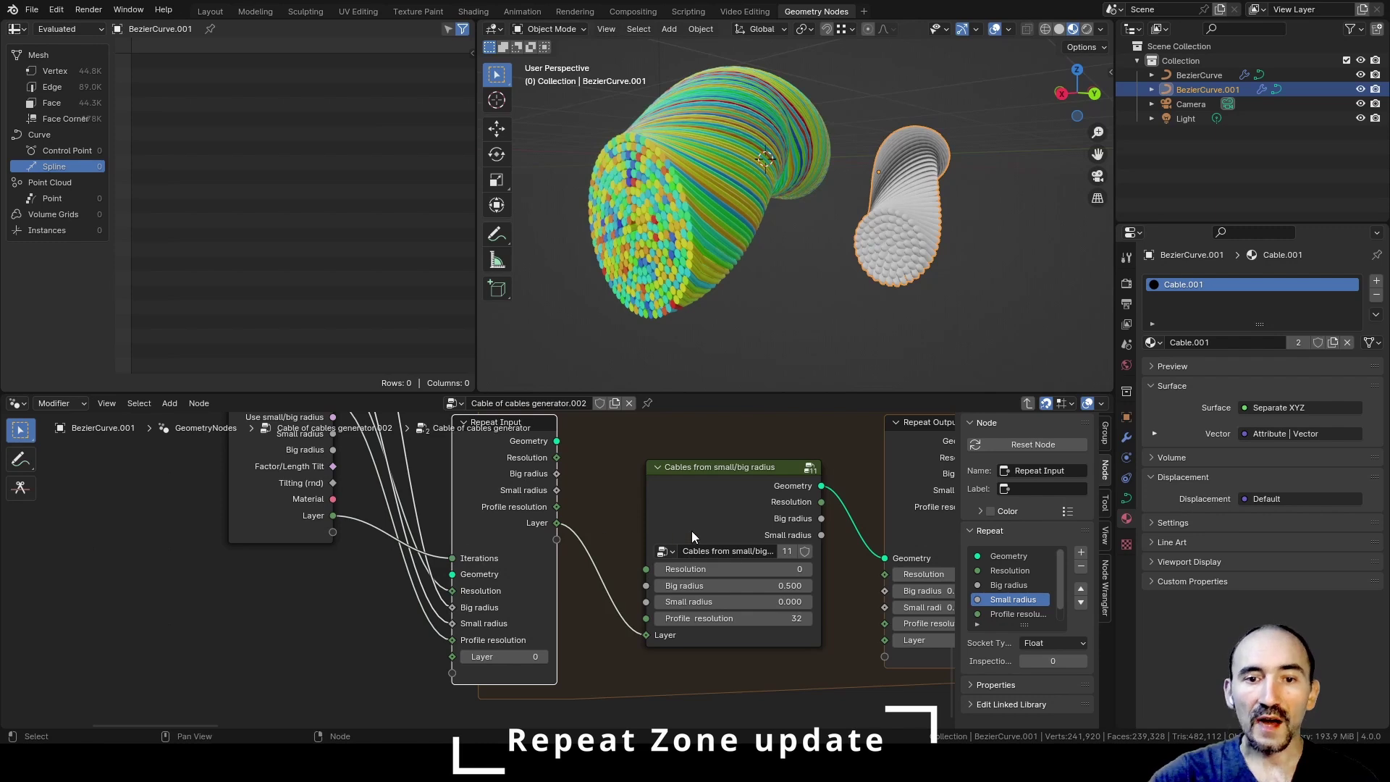
Step: Add a Math node set to Add that increases the Repeat Input's Layer by 1, and connect it to the Repeat Output's Layer
middle_drag(692, 534, 534, 544)
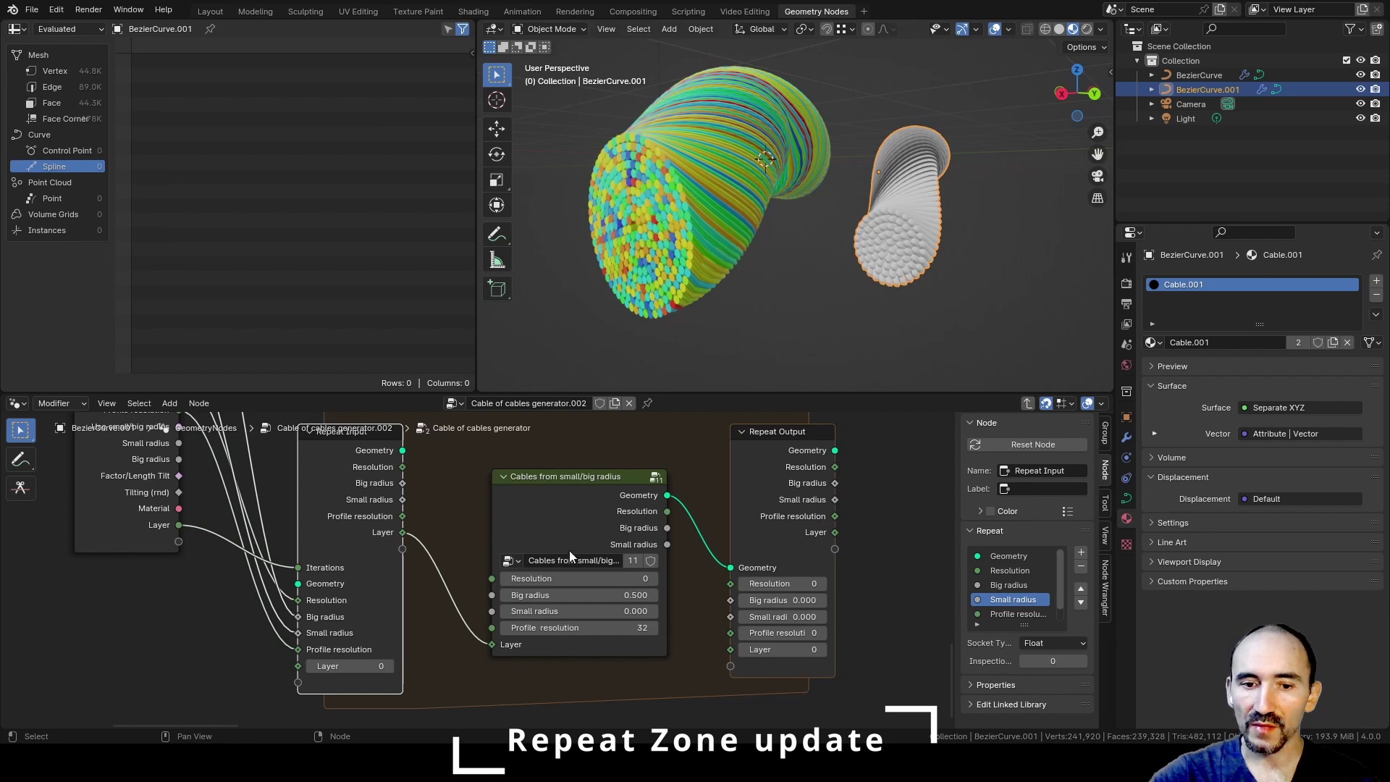
middle_drag(547, 600, 528, 555)
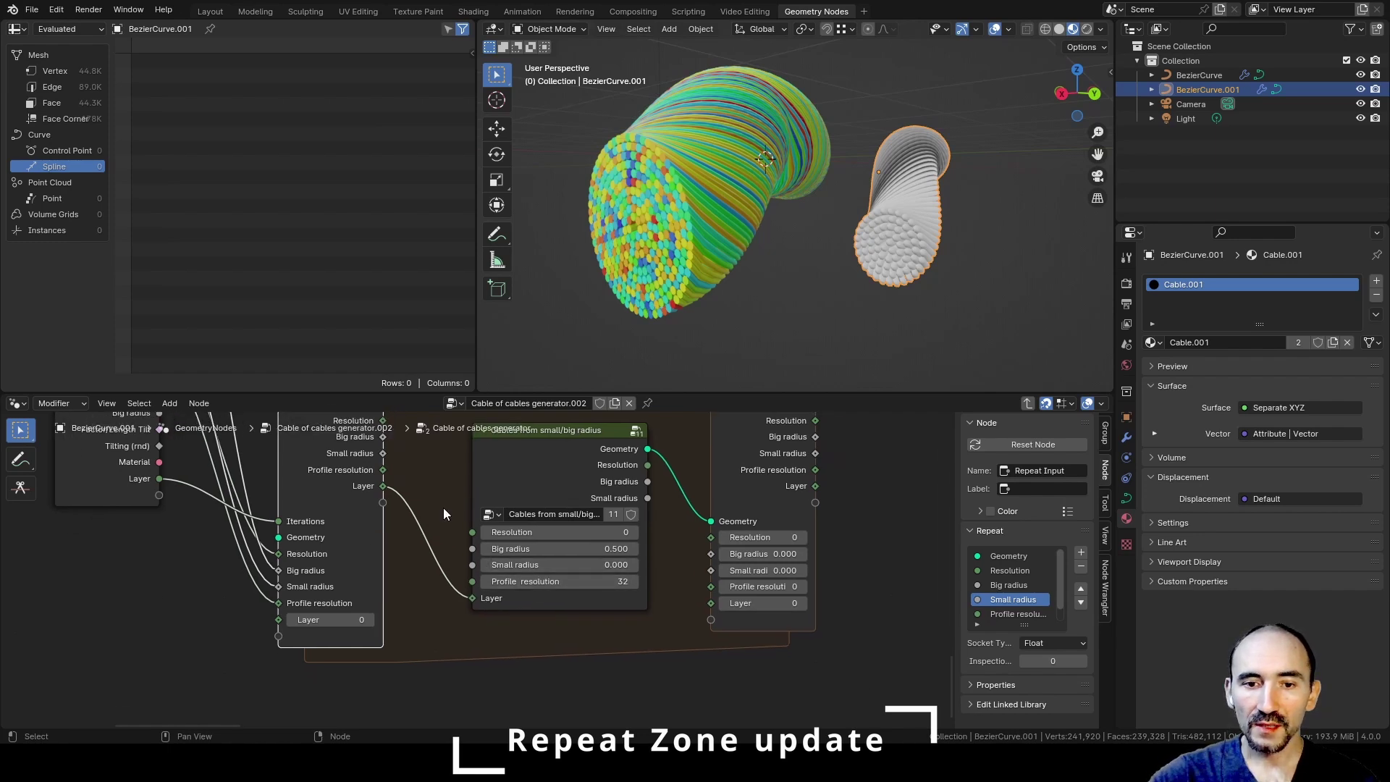
middle_drag(407, 475, 398, 517)
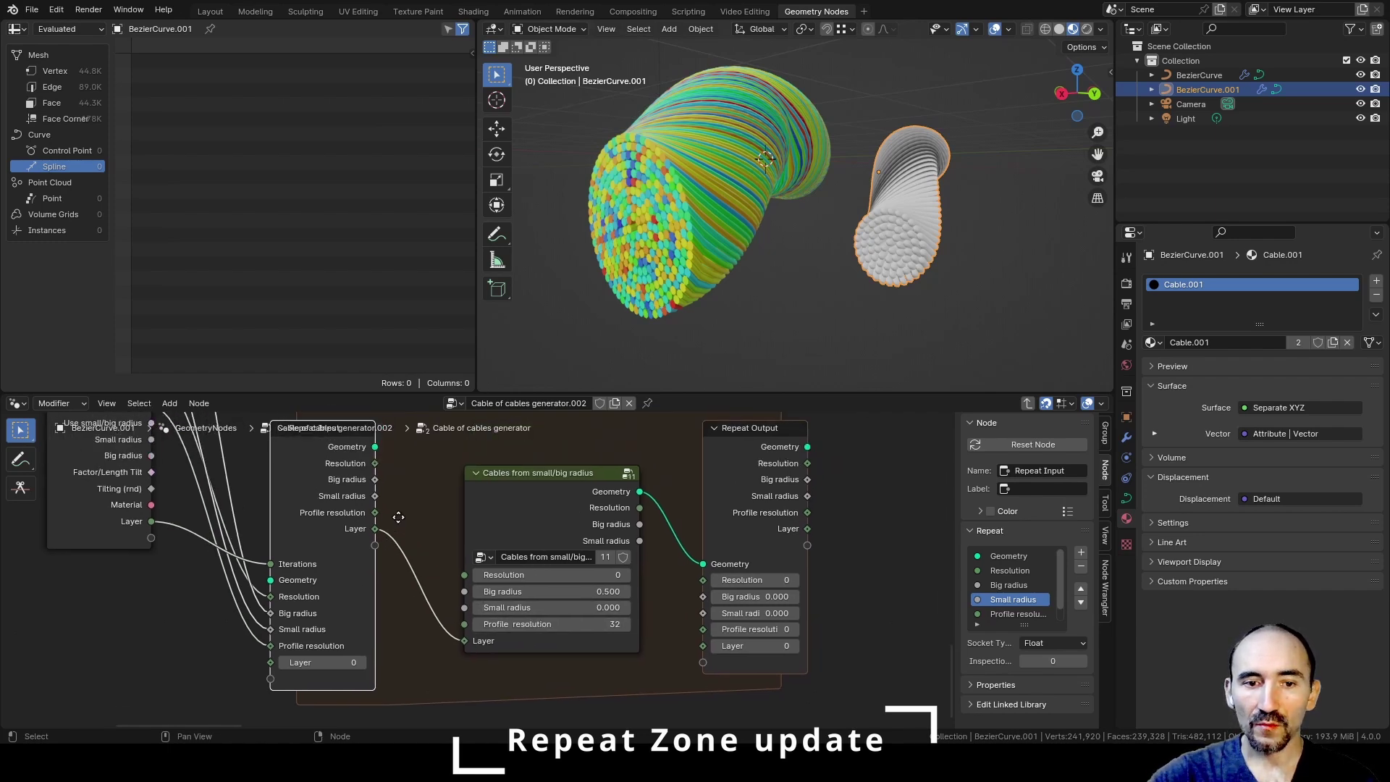
drag(375, 529, 434, 682)
key(Return)
middle_drag(497, 684, 514, 633)
click(545, 703)
text(1)
key(Return)
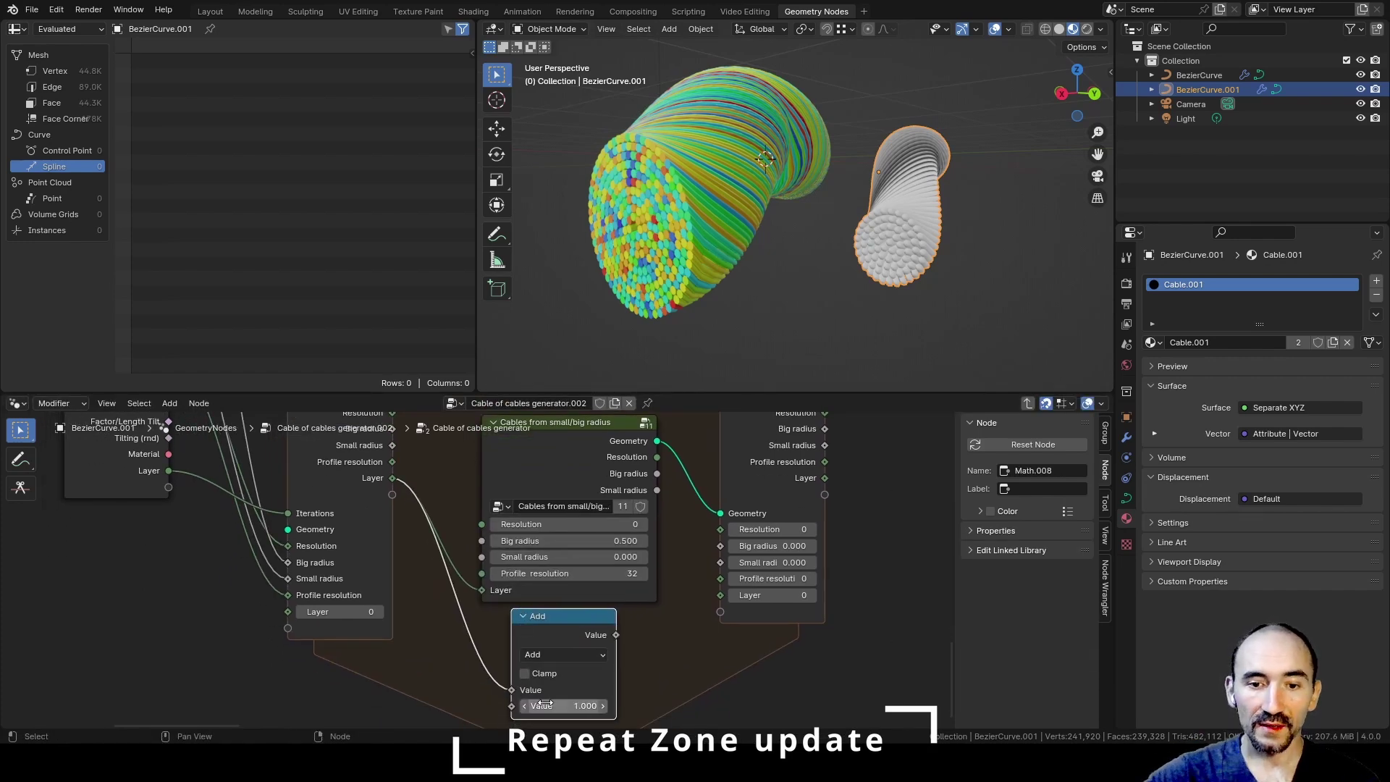
drag(616, 635, 719, 598)
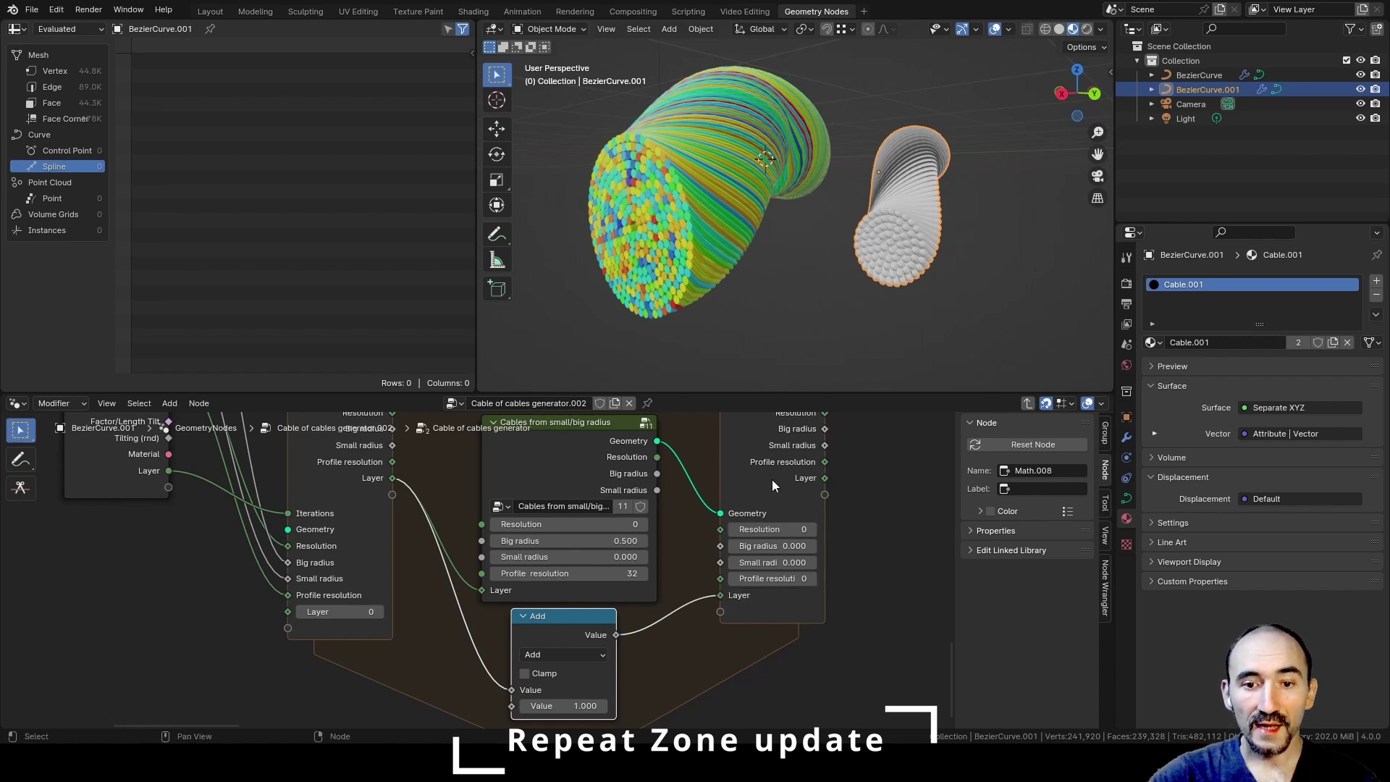
Step: Connect the Repeat Input's Resolution, Big radius, Small radius and Profile resolution to the matching inputs of the Cables from small/big radius node
middle_drag(356, 518, 402, 587)
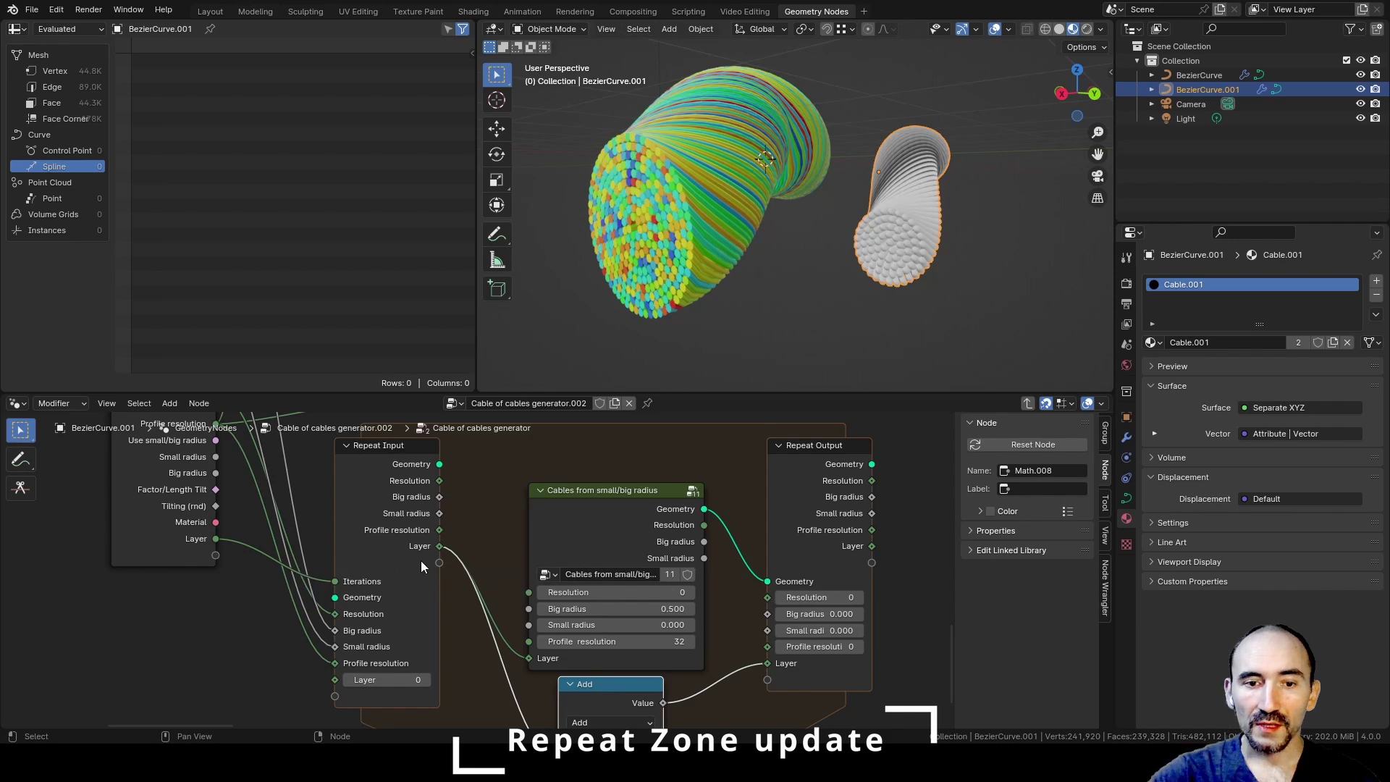
scroll(475, 510, down, 2)
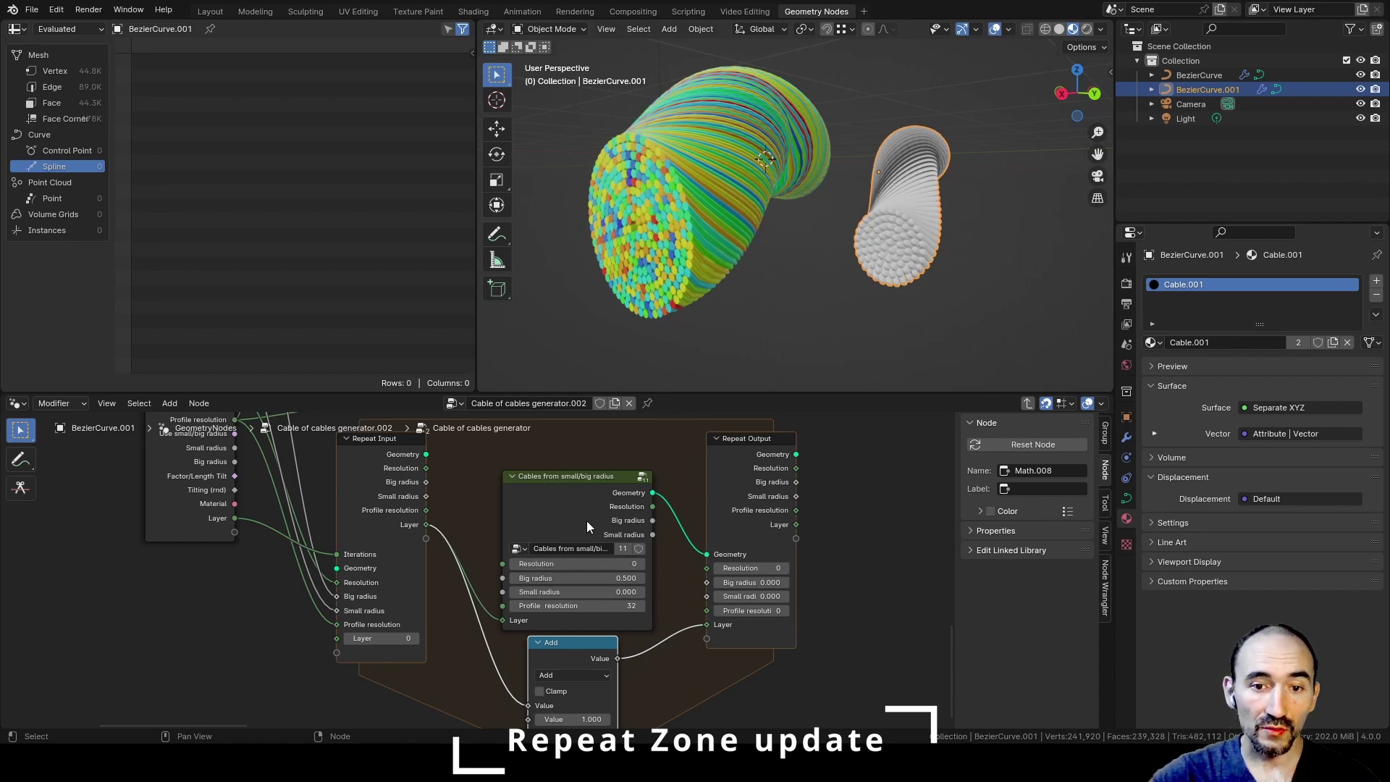
middle_drag(506, 463, 559, 698)
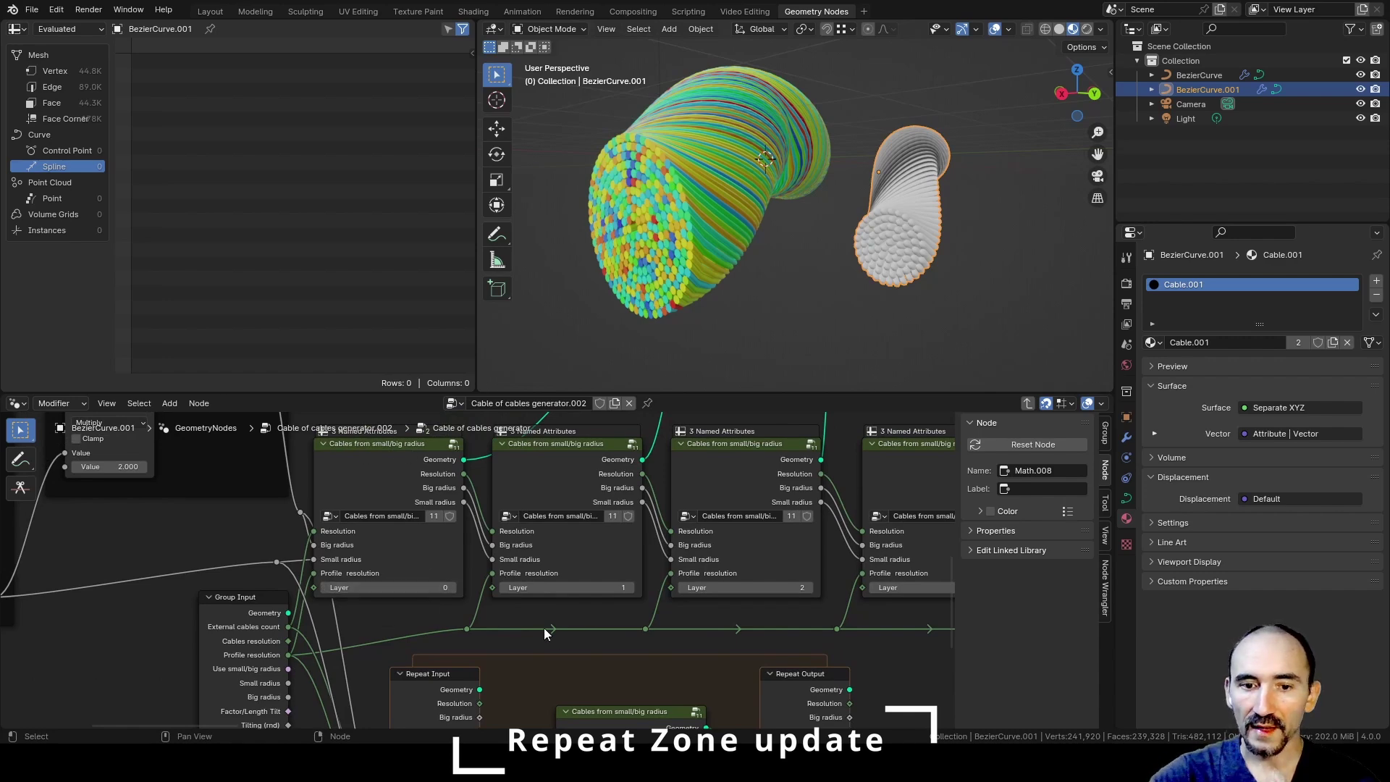
middle_drag(614, 724, 525, 498)
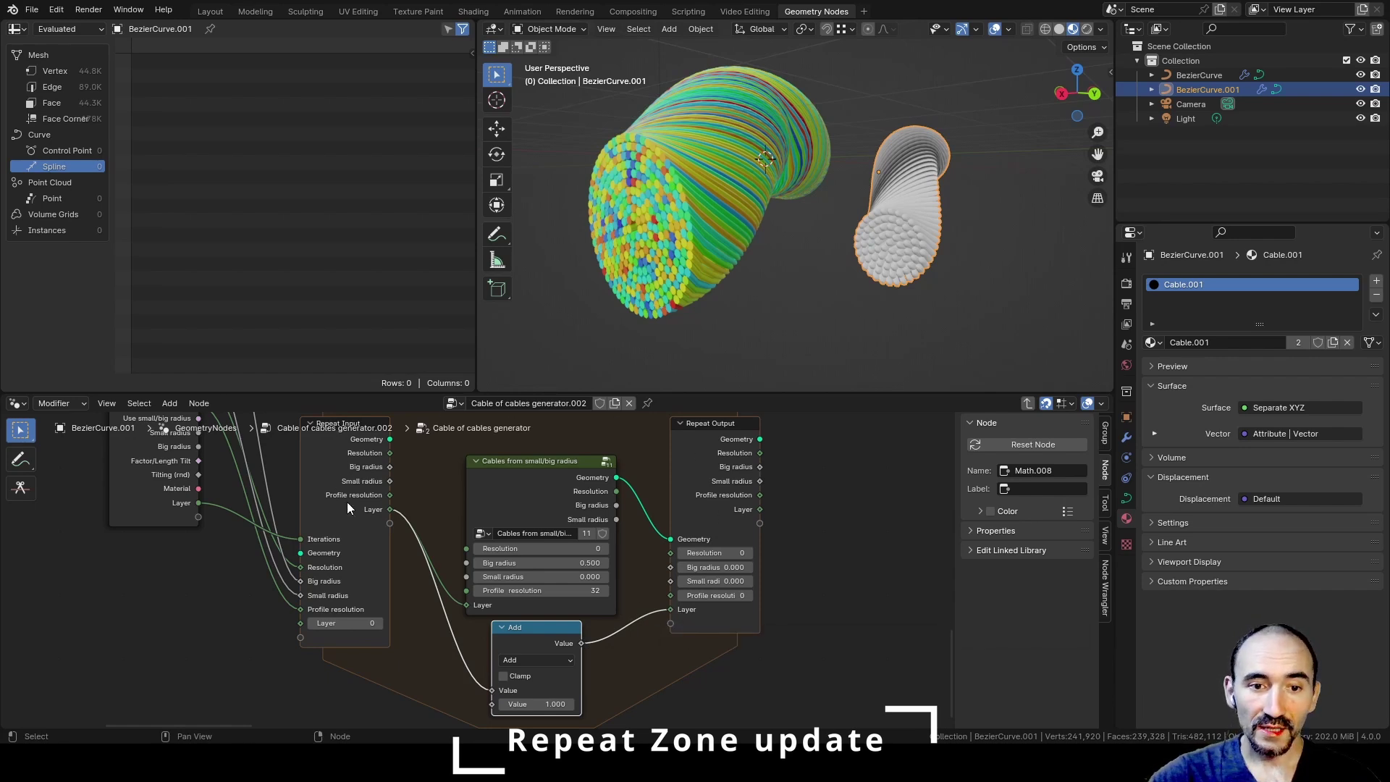
middle_drag(346, 506, 348, 764)
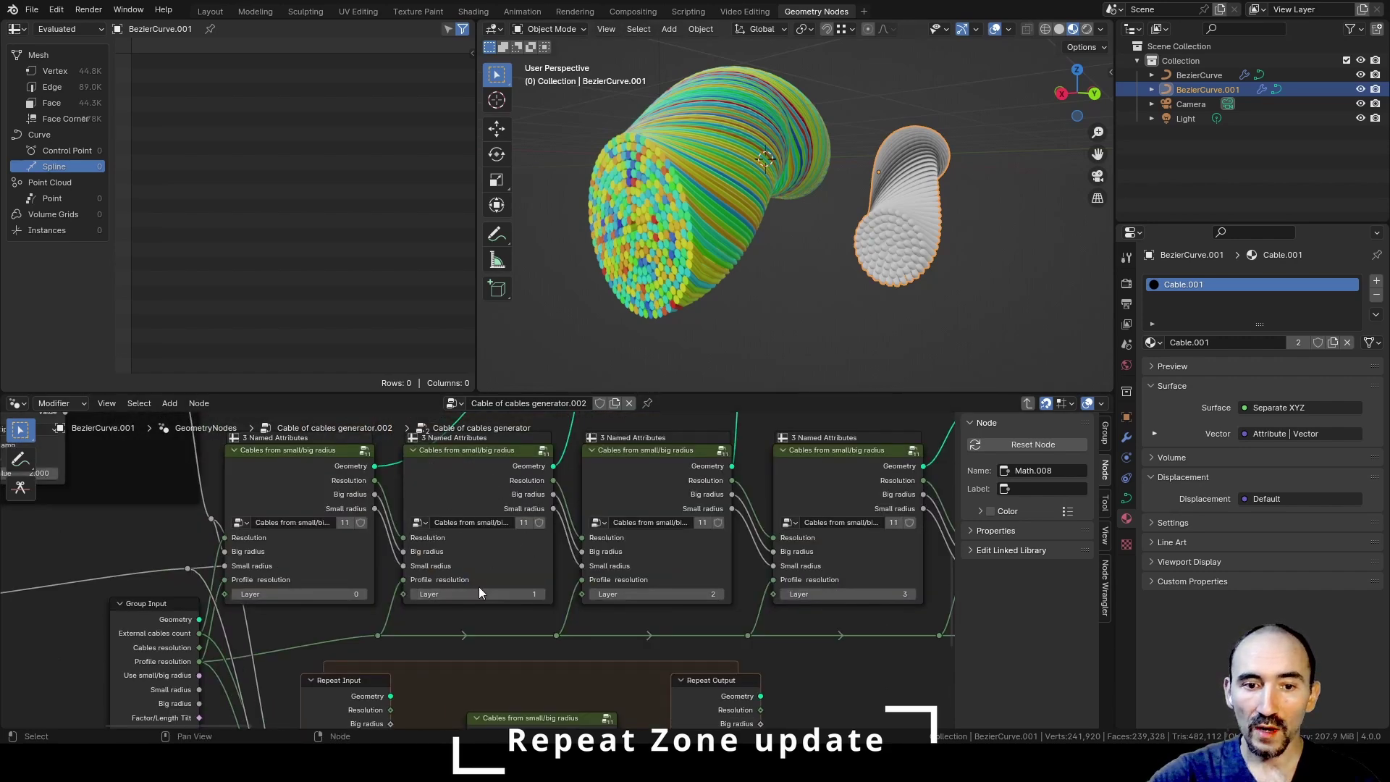
middle_drag(471, 594, 507, 370)
scroll(482, 641, up, 3)
drag(411, 463, 509, 603)
drag(412, 499, 508, 638)
Step: Connect the cable node's Resolution, Big radius and Small radius, and the Repeat Input's Profile resolution, to the matching Repeat Output inputs
drag(698, 512, 766, 590)
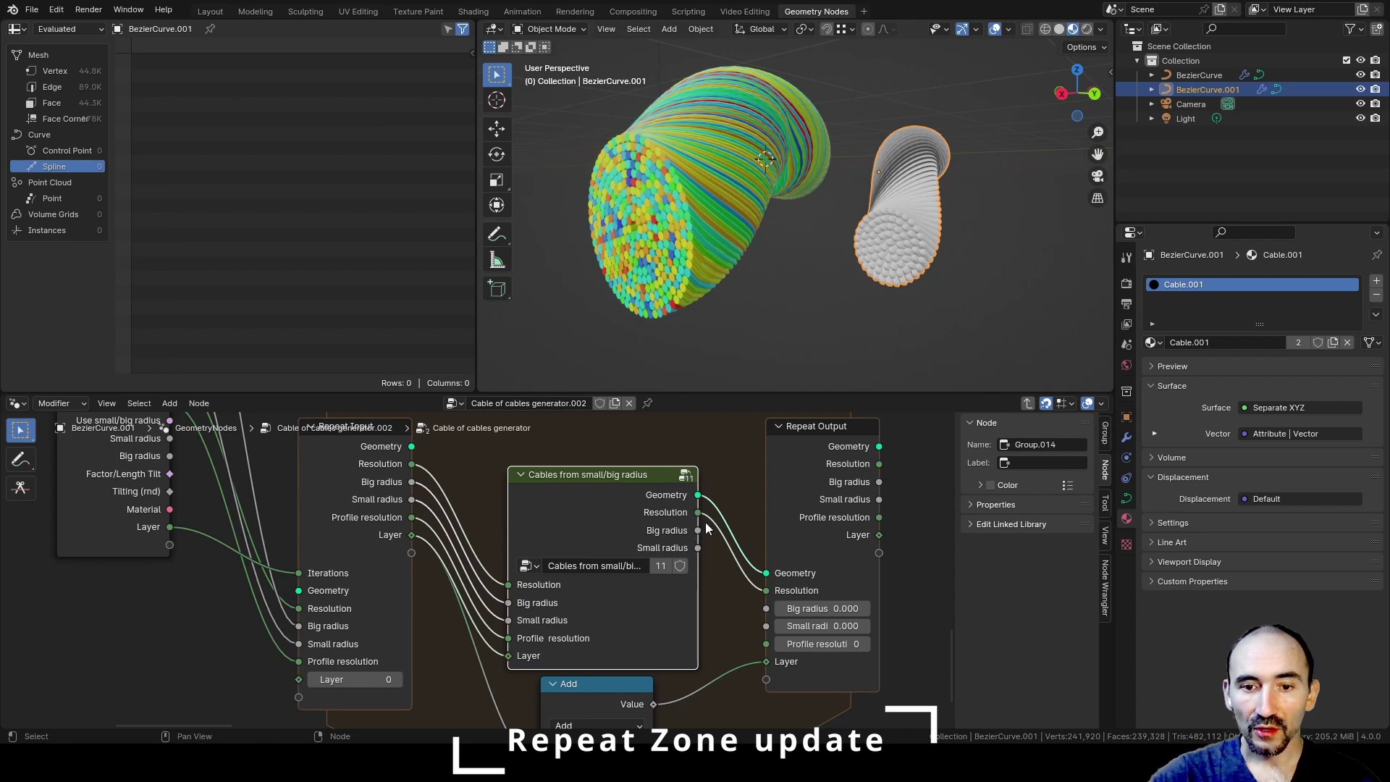
drag(698, 530, 766, 626)
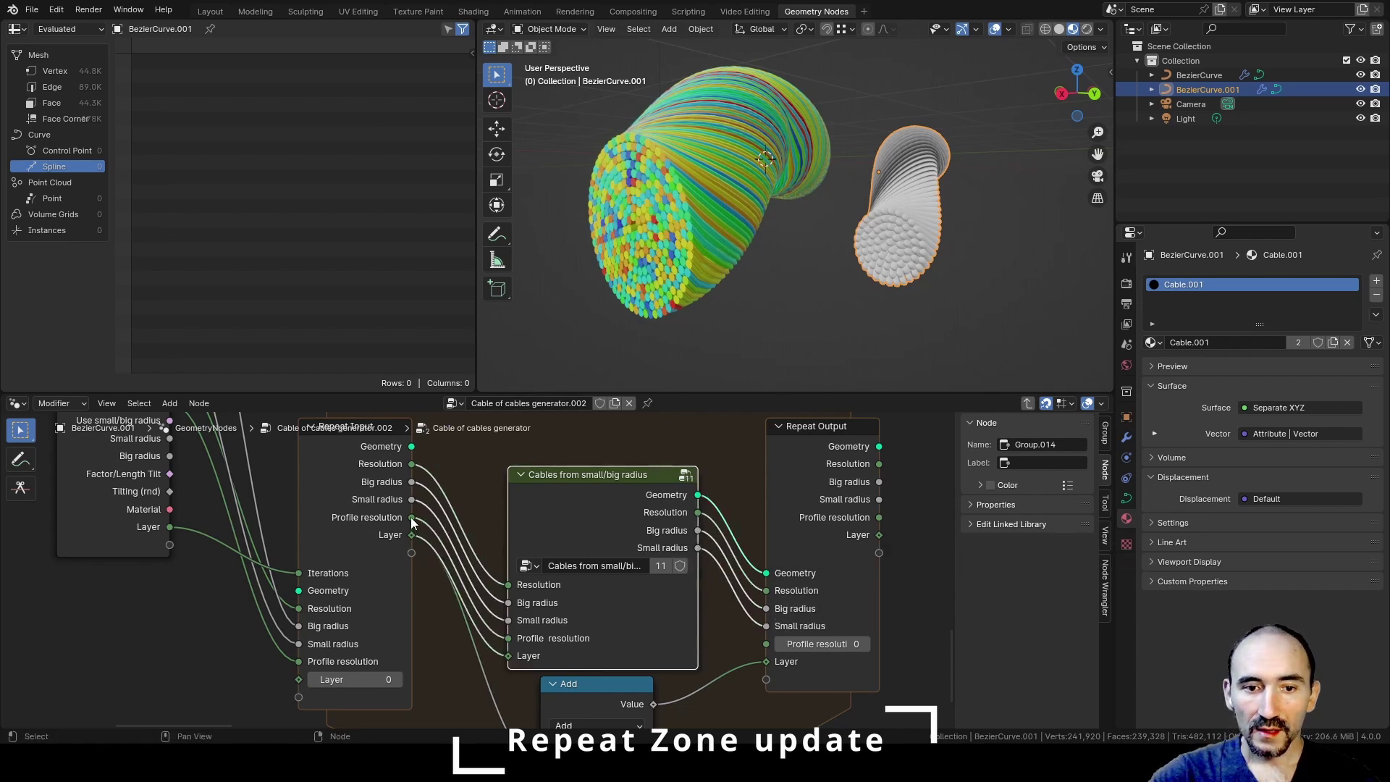
drag(412, 517, 768, 644)
Step: Leave the inner group and set the Layer input of the Cable of cables generator node to 10
scroll(526, 471, down, 2)
middle_drag(526, 471, 561, 653)
scroll(543, 633, up, 2)
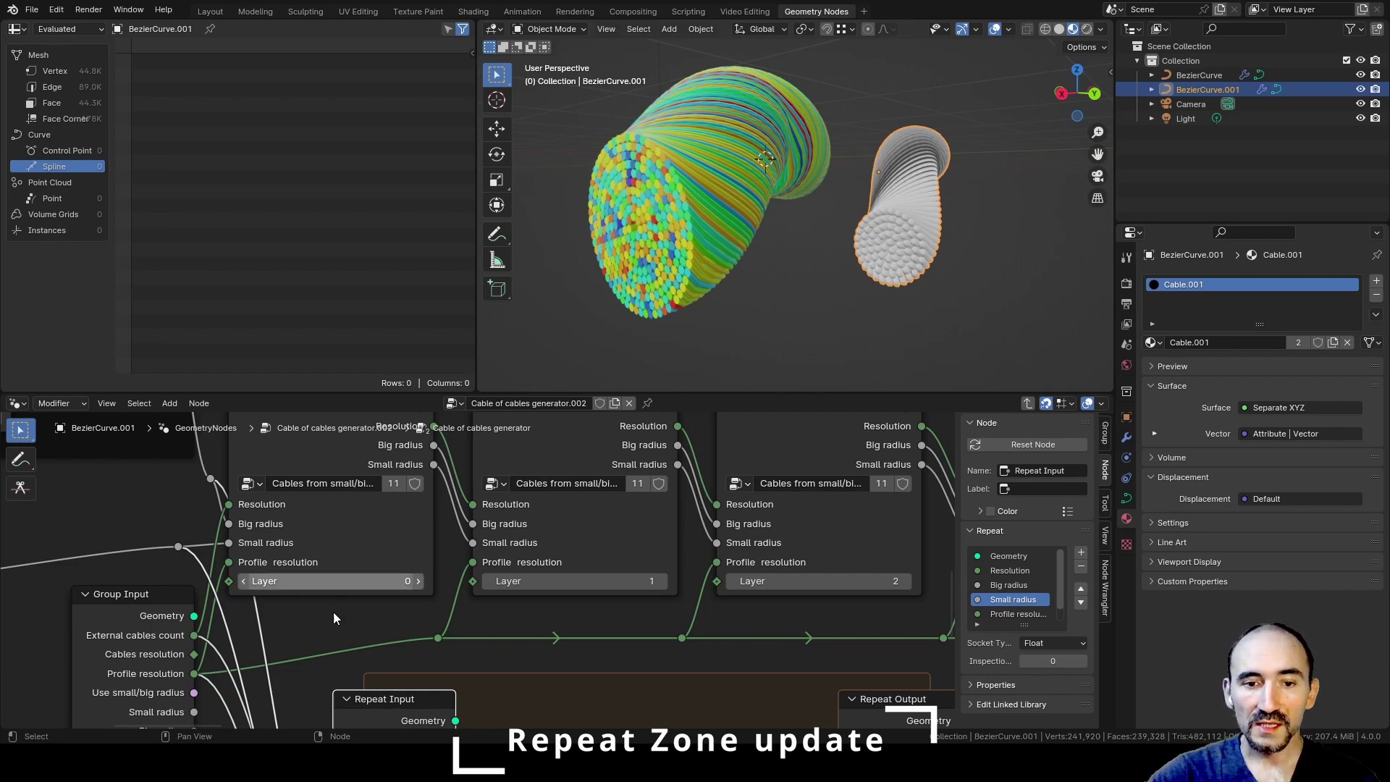
scroll(811, 605, down, 3)
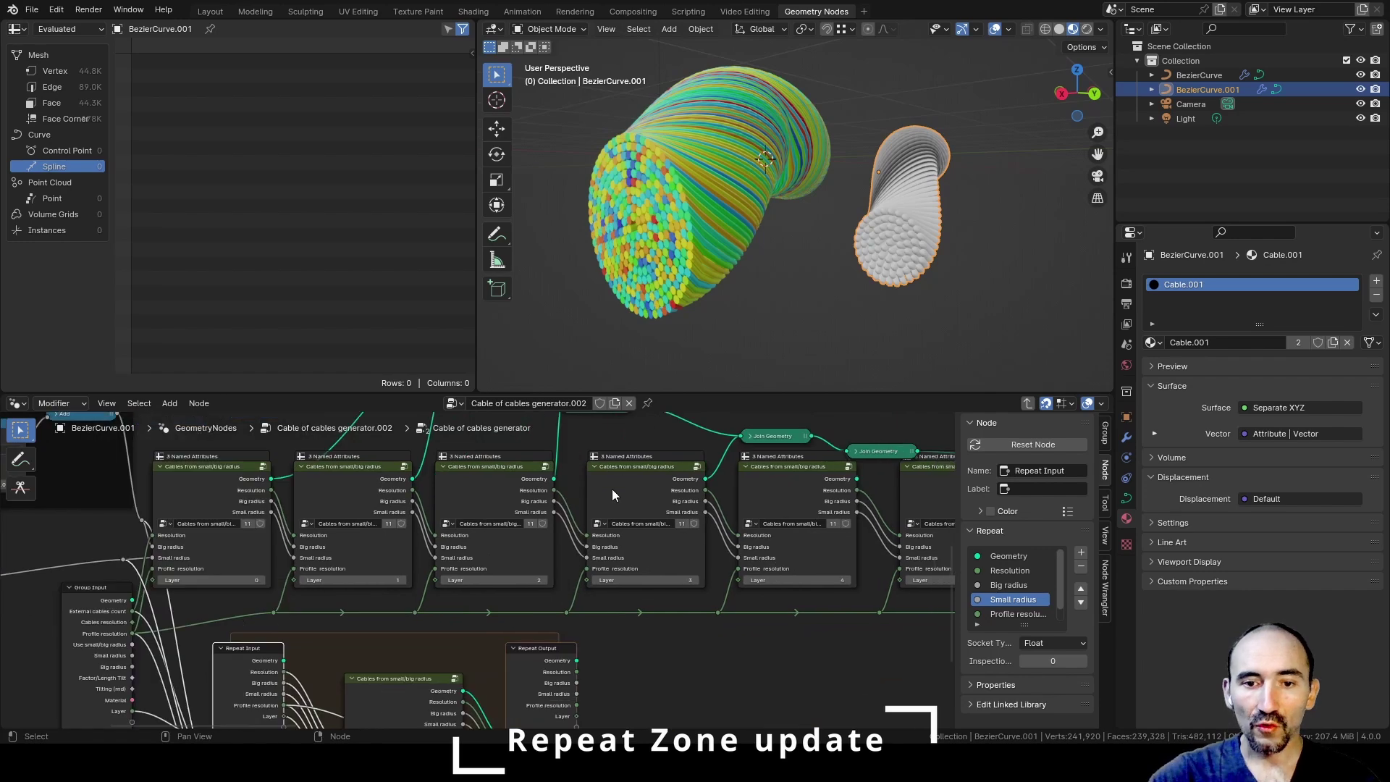
key(Tab)
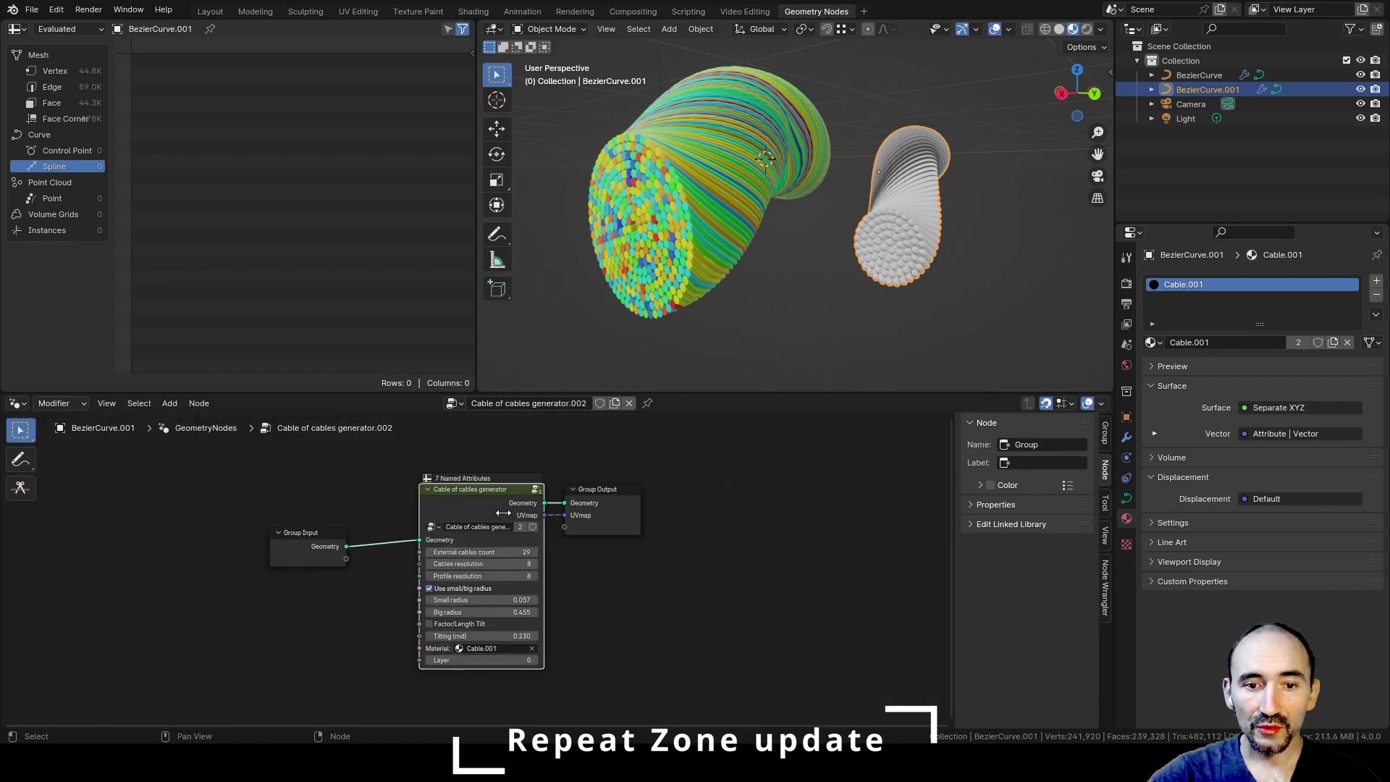
scroll(404, 621, up, 2)
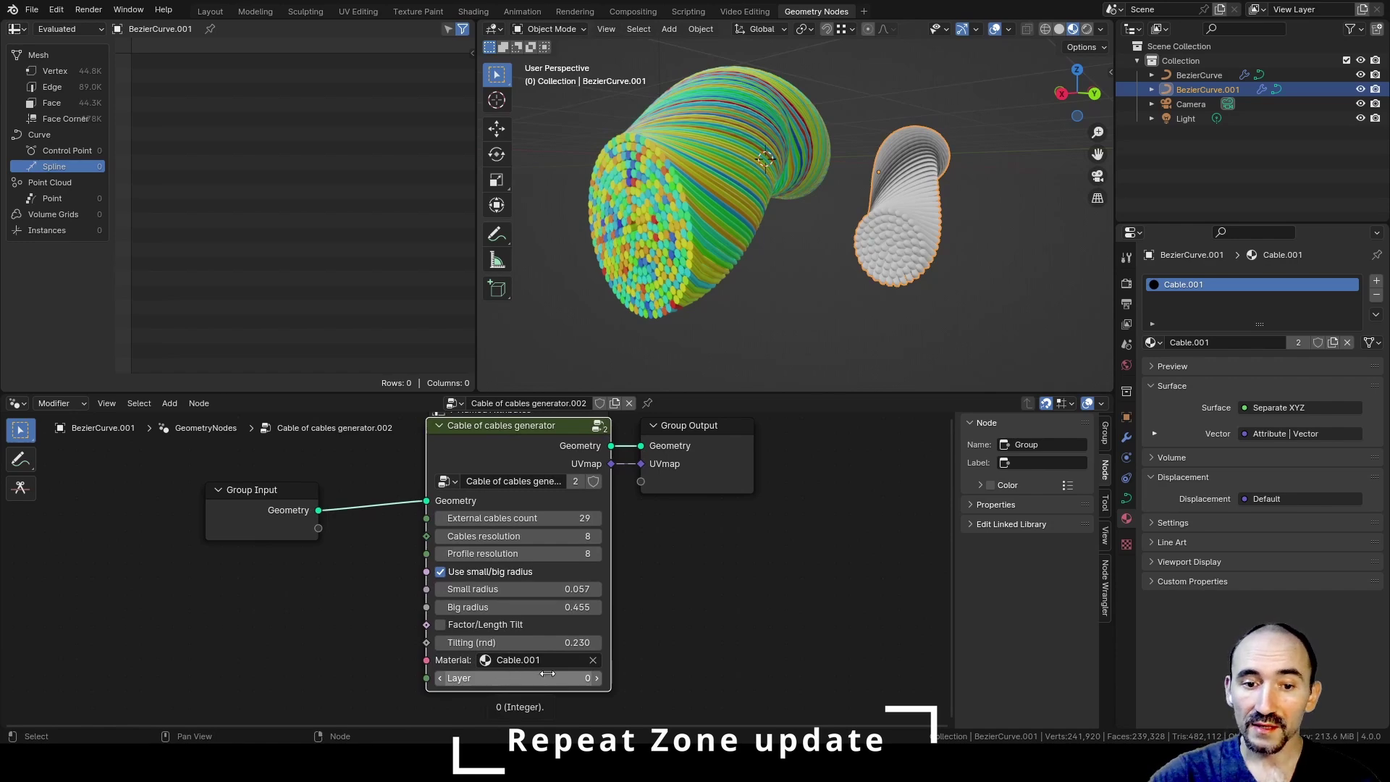
click(1104, 432)
click(534, 678)
text(10)
key(Return)
Step: Enter the Cable of cables generator group and rename its Layer interface input to Layers
key(Tab)
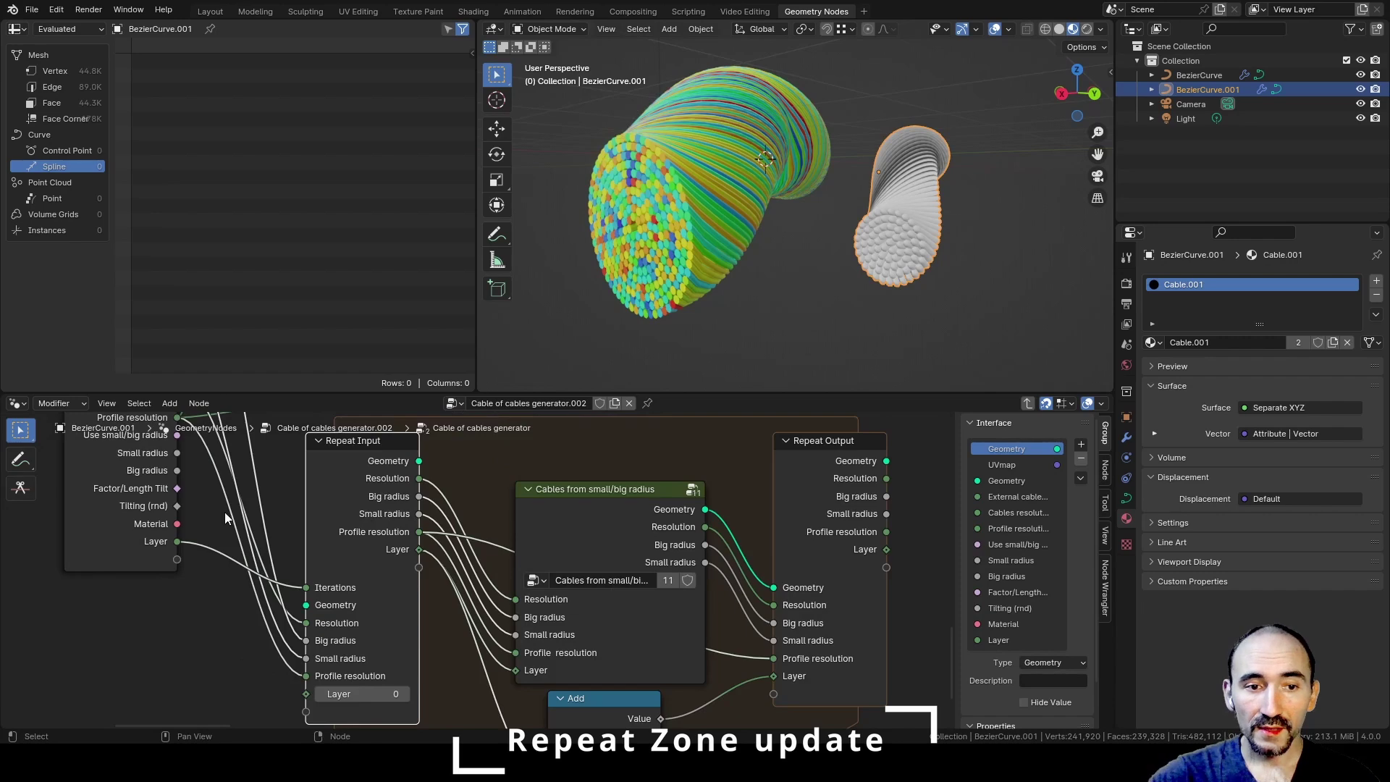
scroll(281, 643, up, 2)
click(1010, 641)
scroll(1013, 608, down, 5)
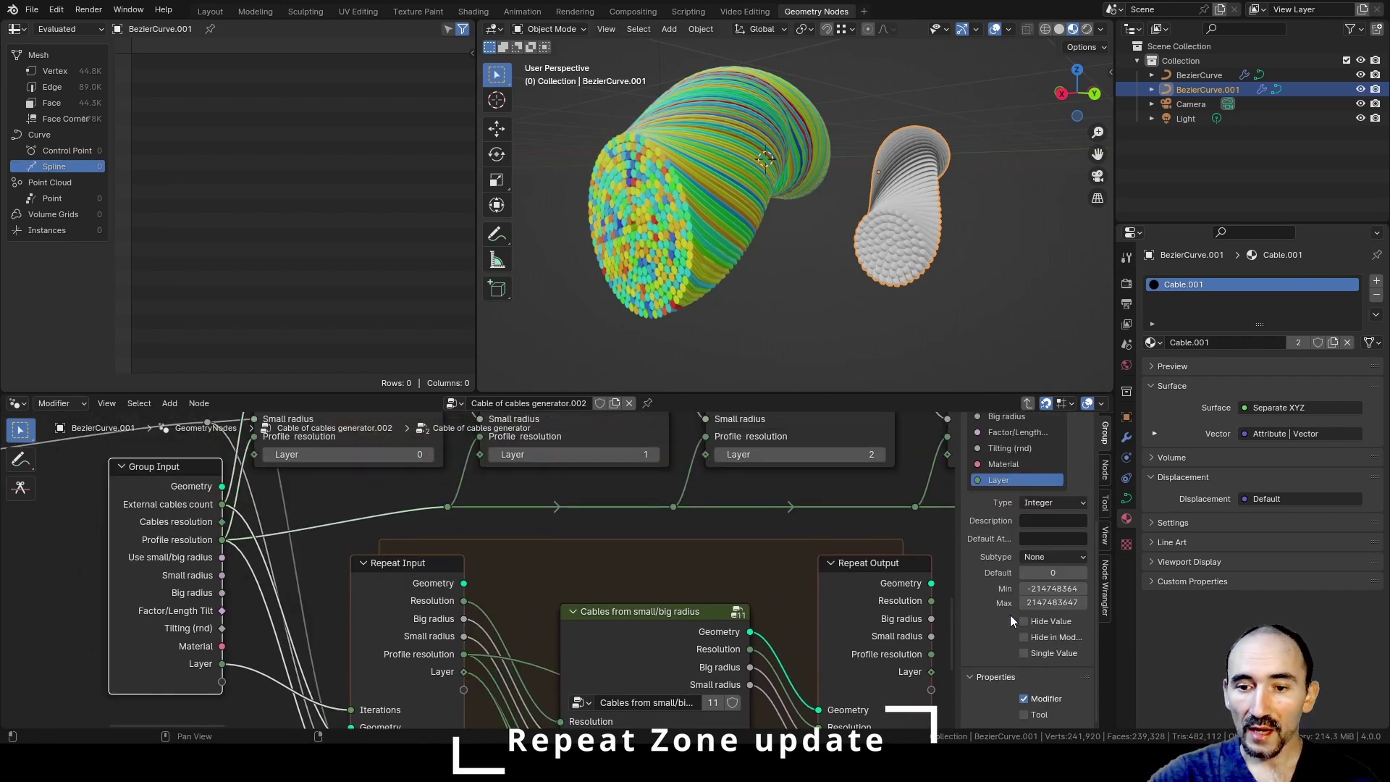
double_click(1018, 480)
text(s)
key(Return)
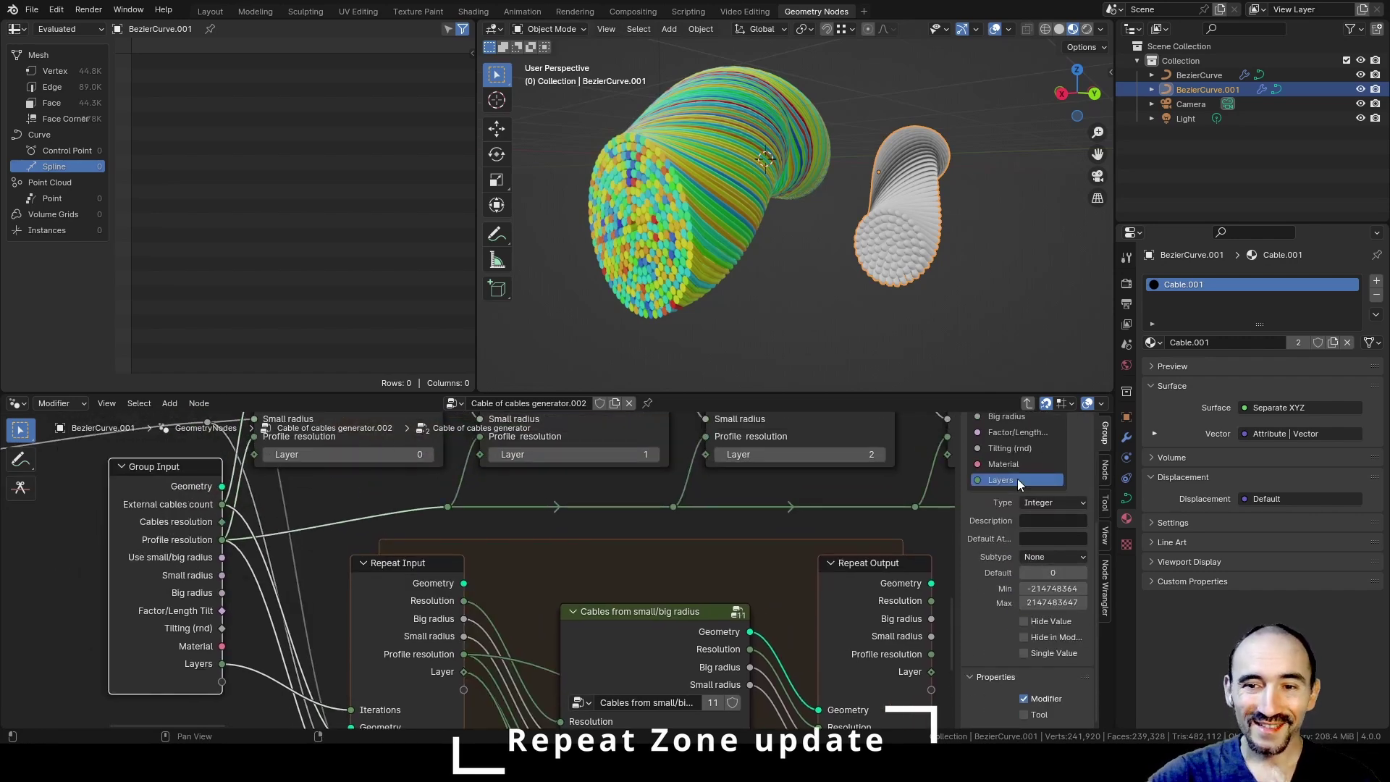
Step: Join the Repeat Input's Geometry with the cable node's Geometry through a Join Geometry node placed before the Repeat Output's Geometry
scroll(773, 589, down, 8)
middle_drag(757, 628, 772, 590)
scroll(769, 590, up, 7)
scroll(754, 577, down, 4)
middle_drag(731, 427, 447, 602)
middle_drag(574, 533, 427, 584)
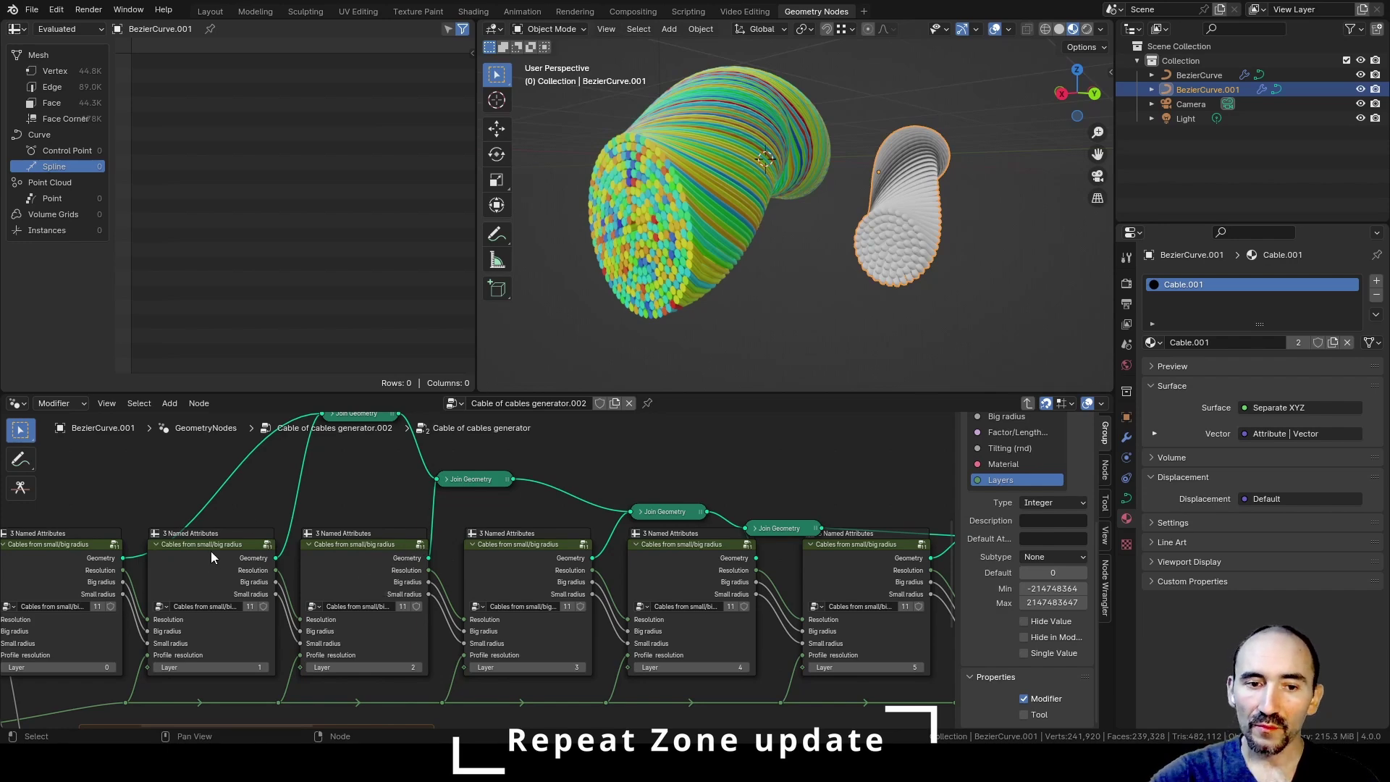
middle_drag(278, 634, 491, 413)
scroll(466, 582, up, 3)
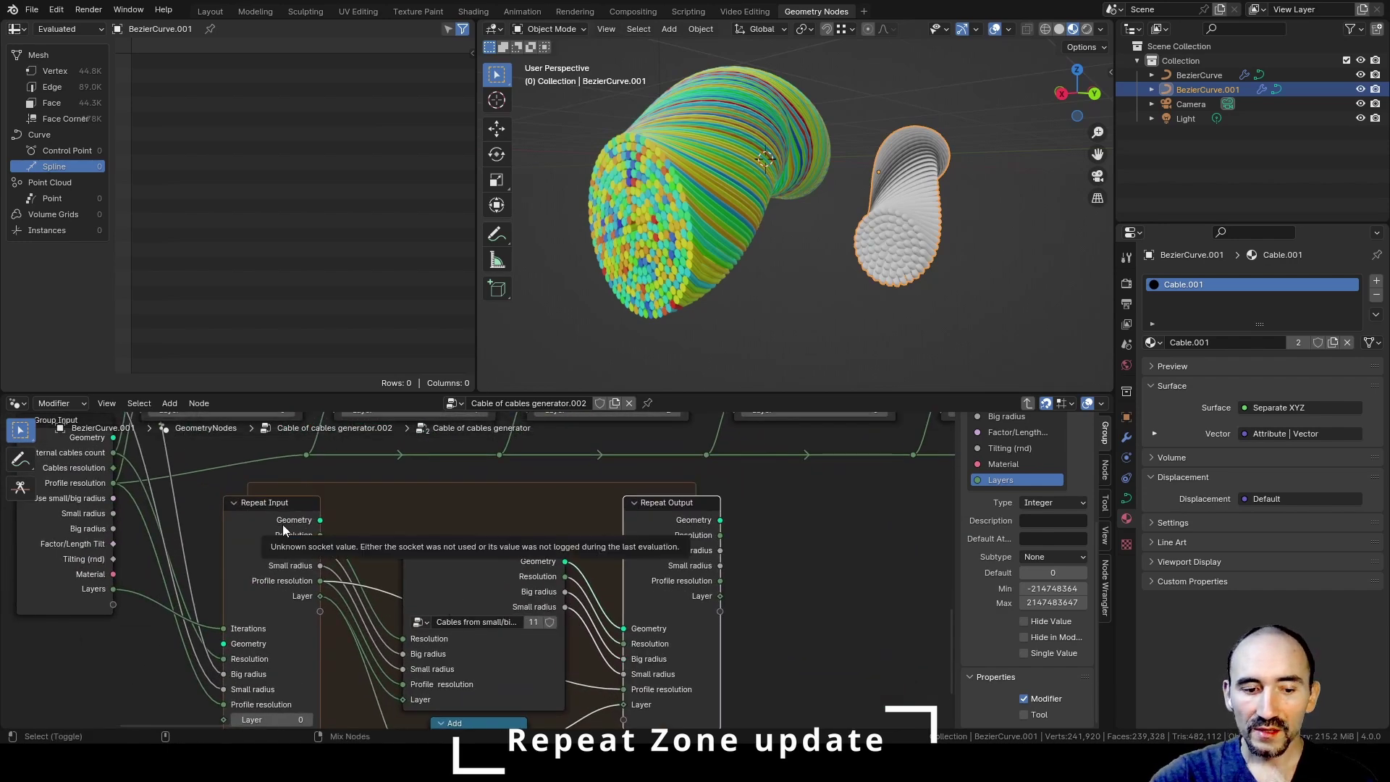
alt+right_drag(275, 519, 459, 575)
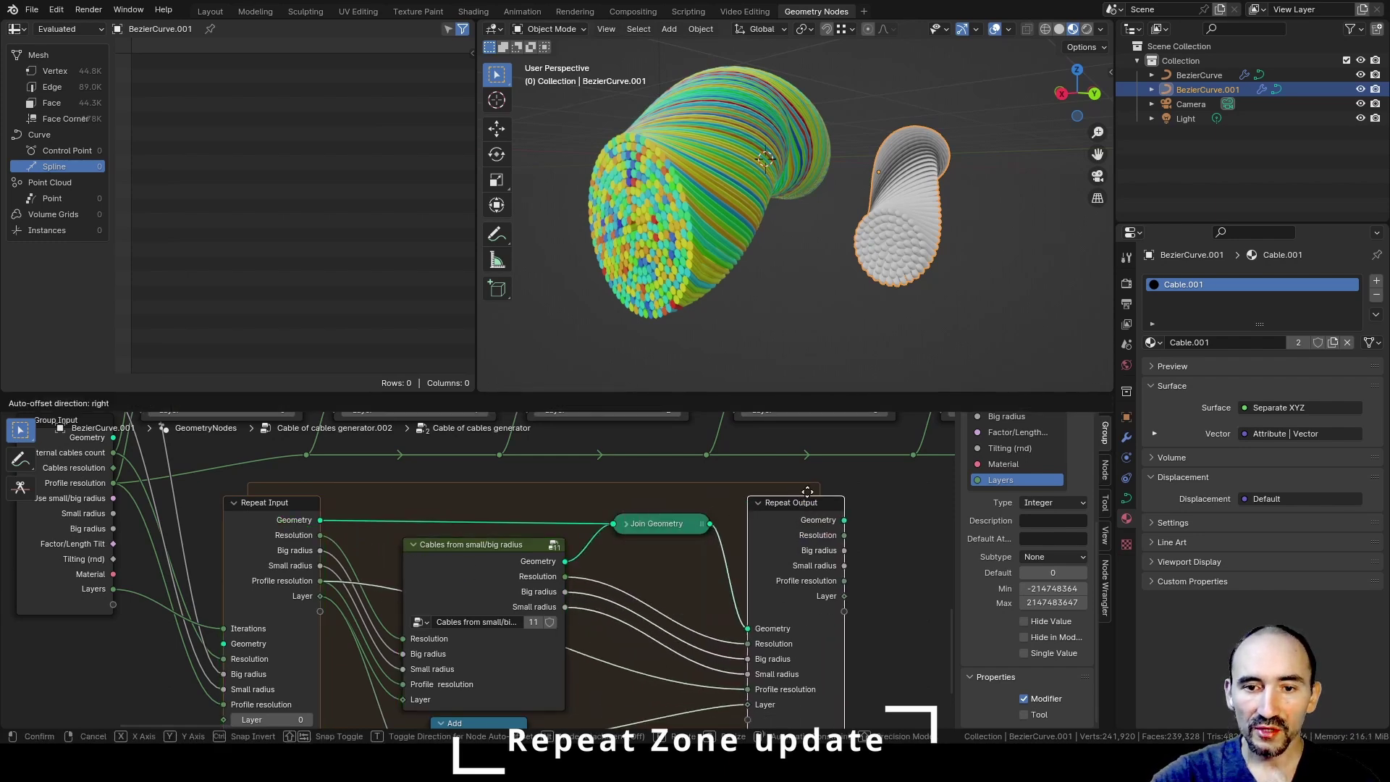
click(807, 490)
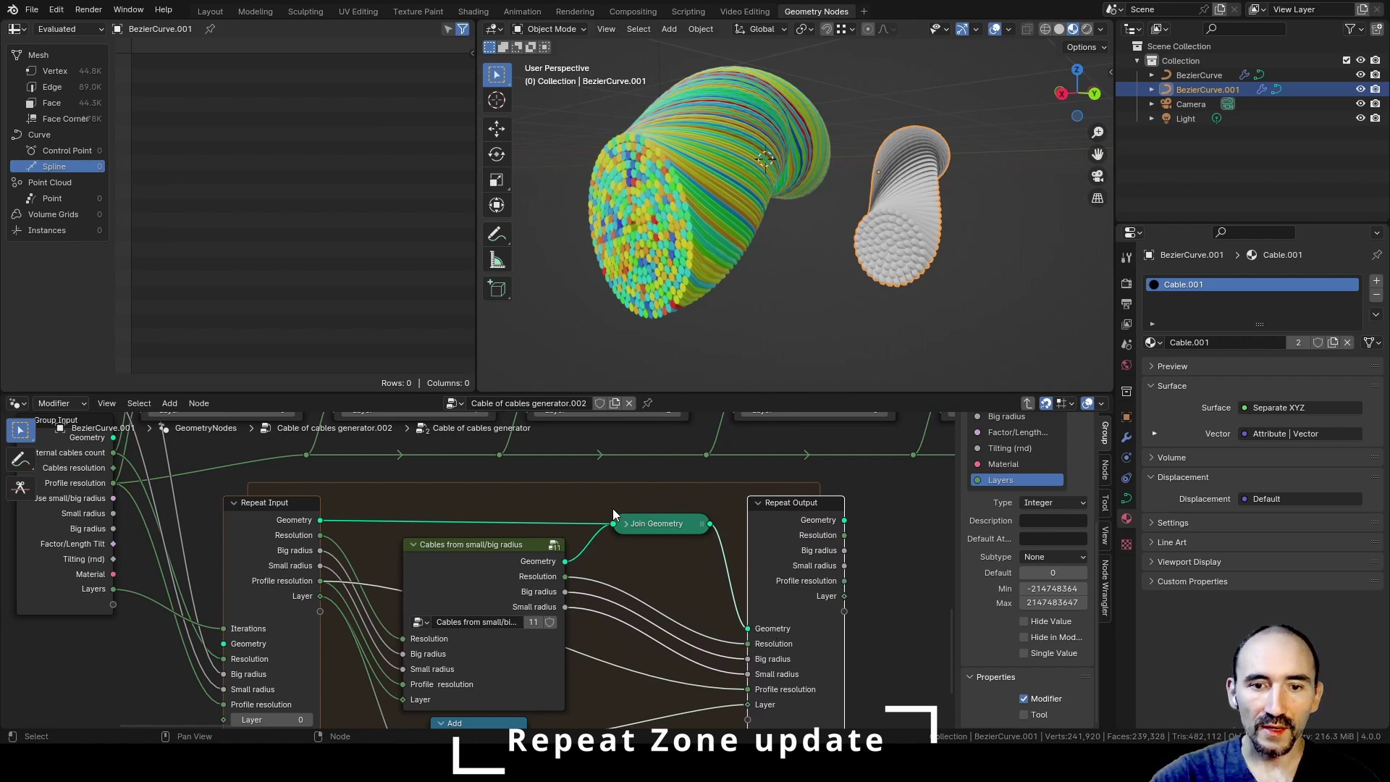
Step: Connect the Repeat Output's Geometry to the reroute feeding the Save total layer count frame, replacing the old chain's link
middle_drag(387, 632, 313, 587)
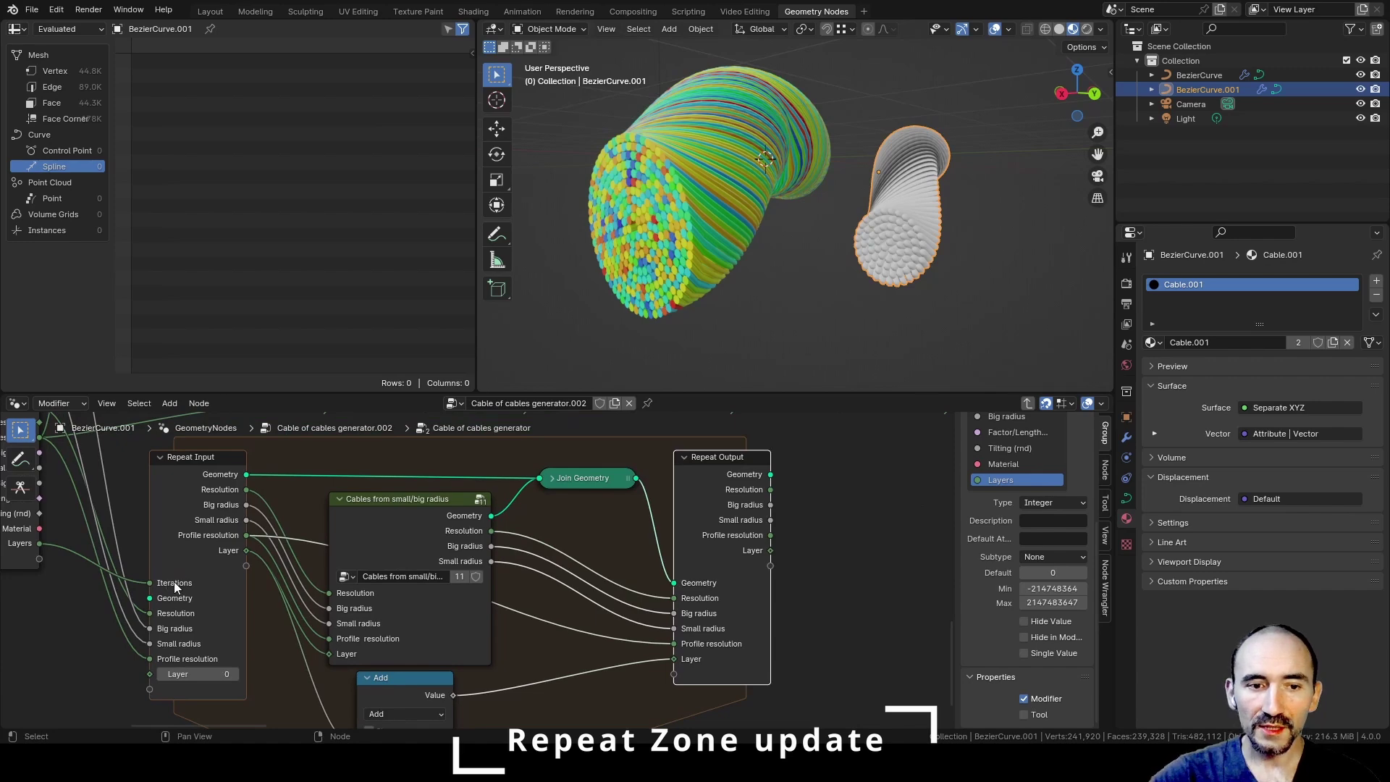
middle_drag(783, 516, 172, 646)
scroll(515, 591, down, 11)
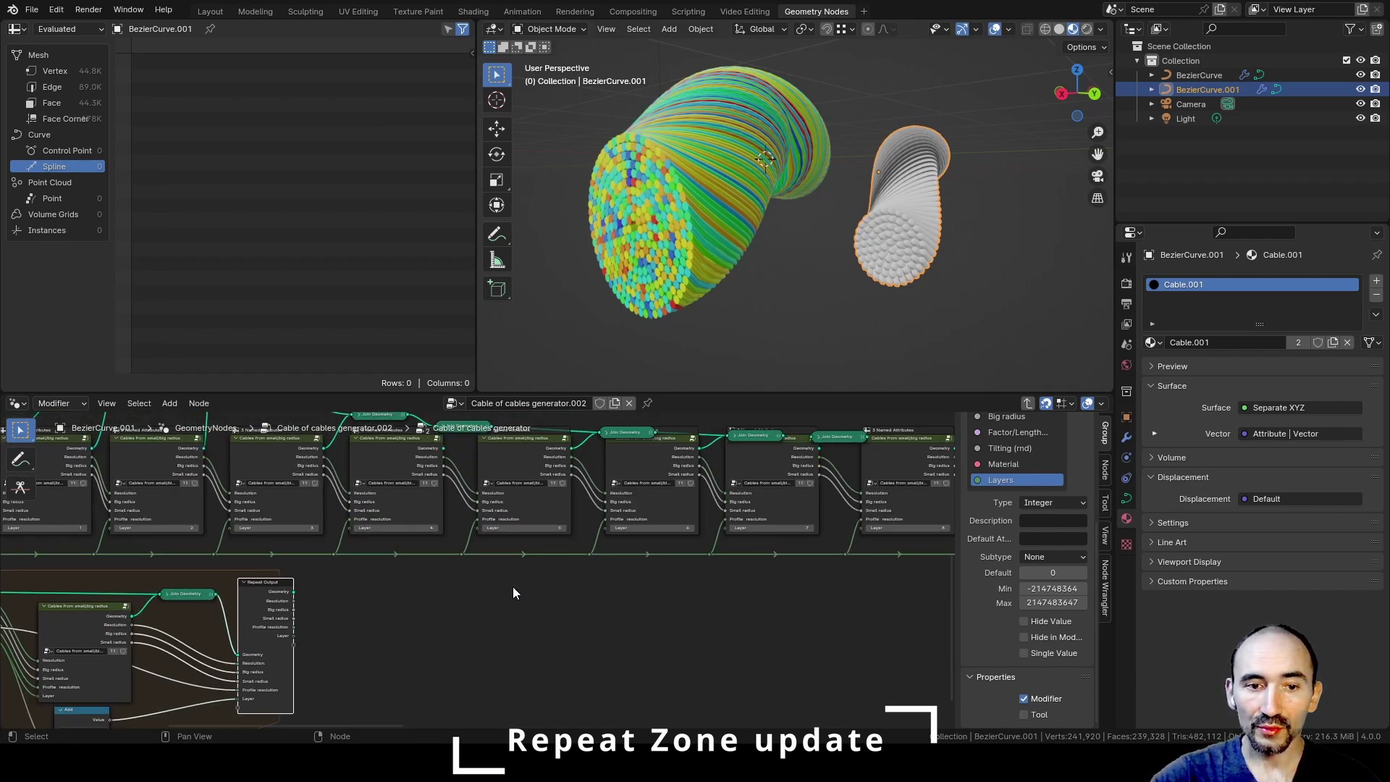
middle_drag(616, 584, 337, 621)
drag(26, 621, 720, 445)
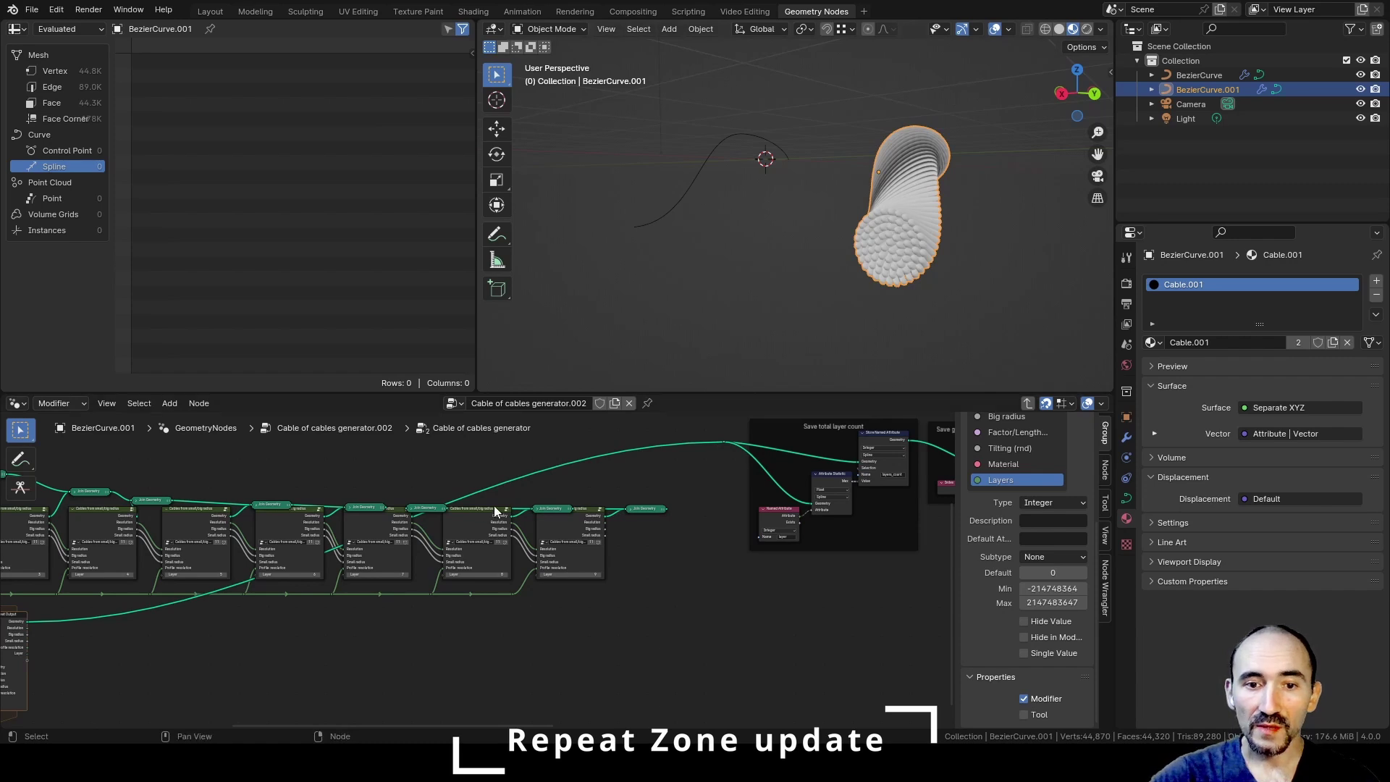
Step: Leave the inner group and lower the Layers value of BezierCurve.001's generator node to 5
key(Tab)
scroll(510, 557, up, 2)
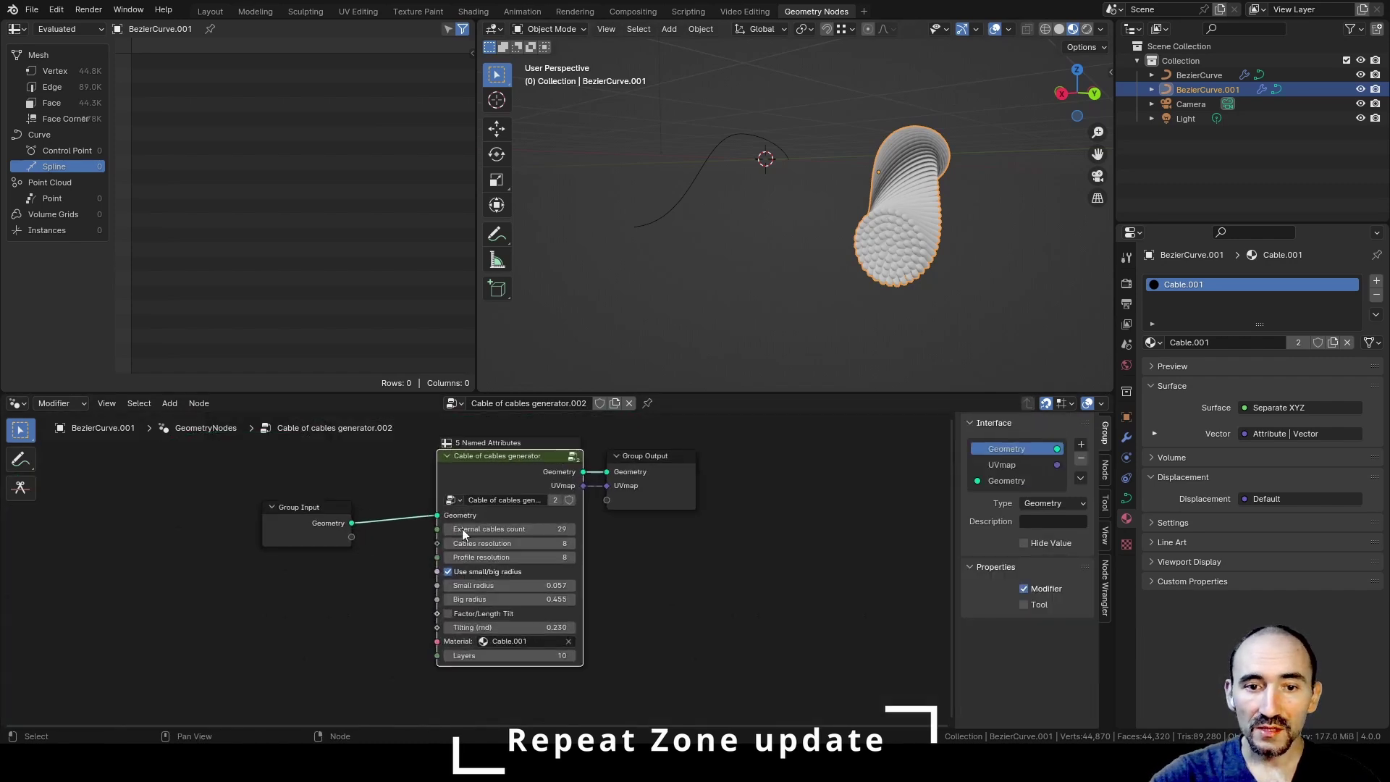
scroll(514, 519, up, 1)
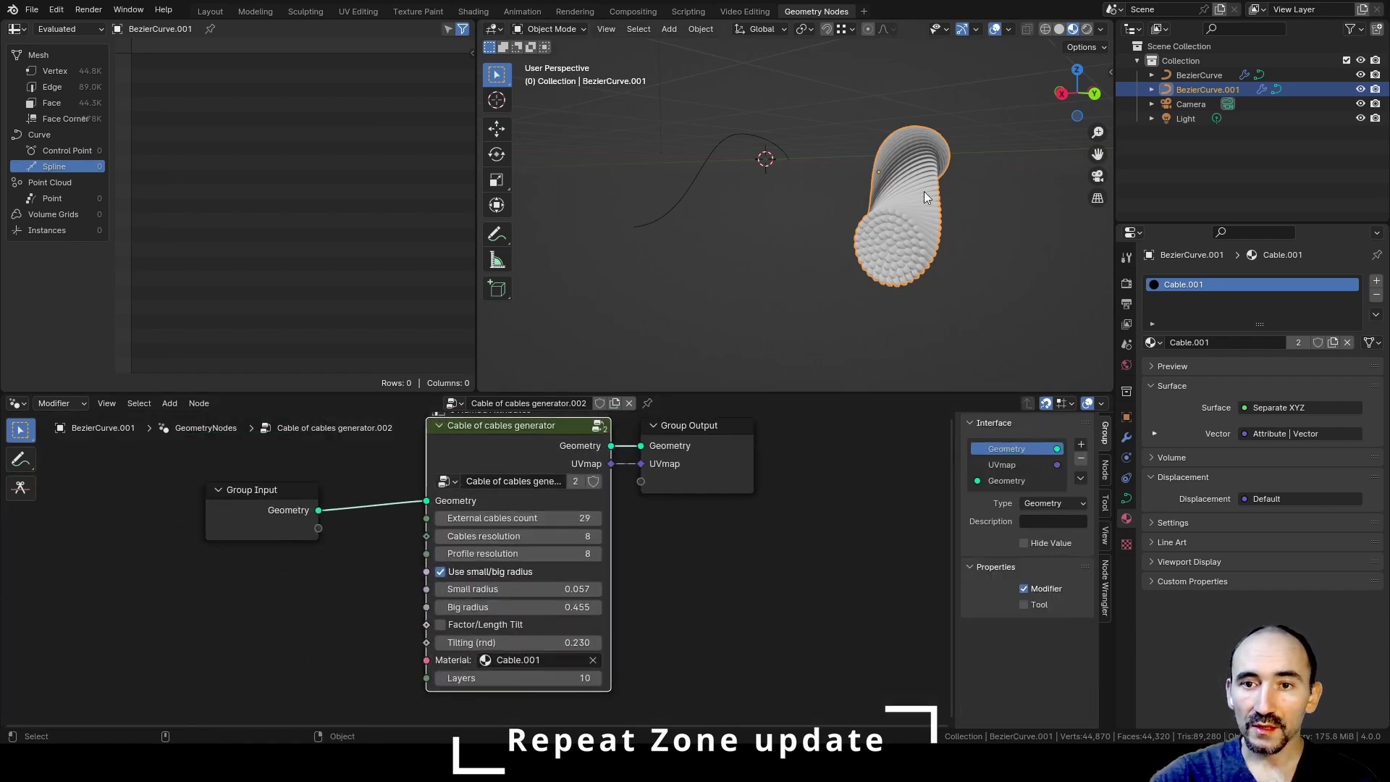
scroll(963, 266, up, 3)
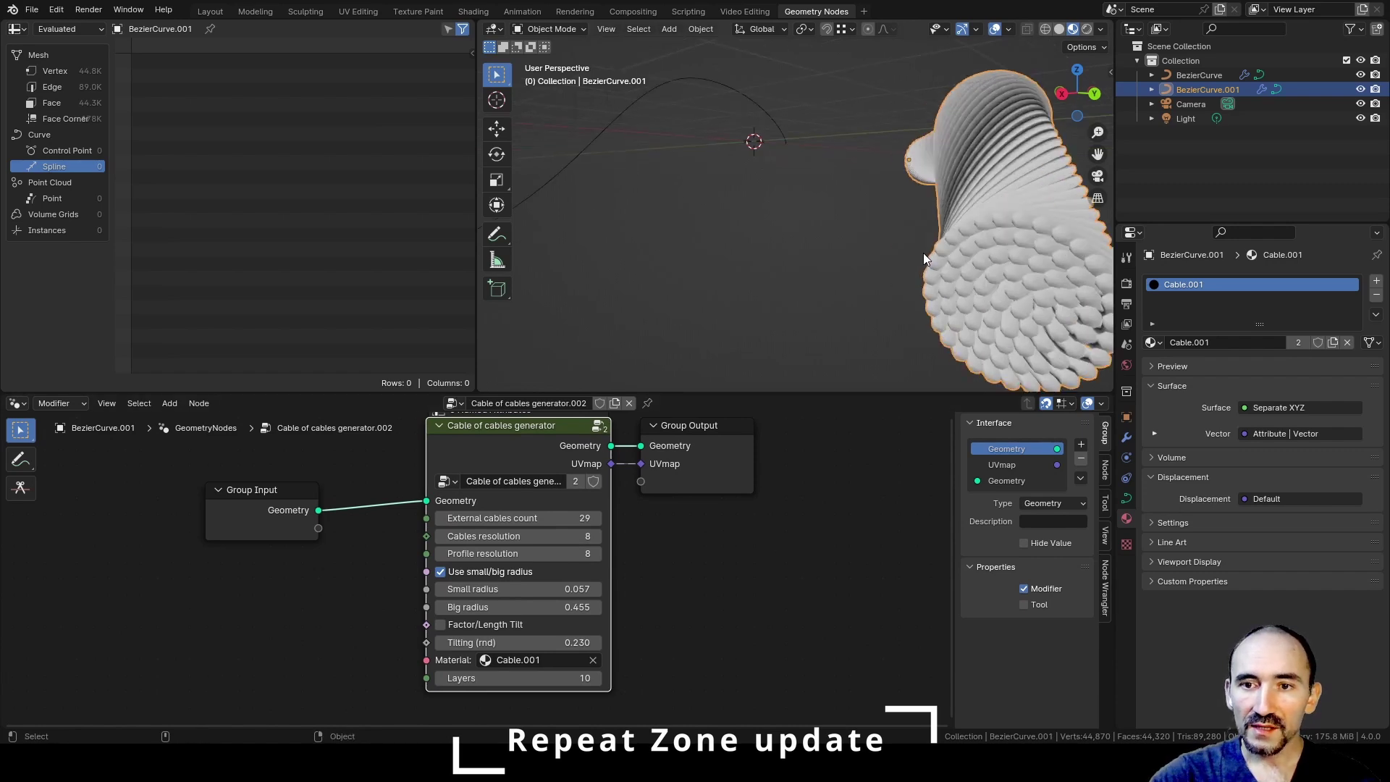
shift+middle_drag(963, 267, 796, 243)
click(439, 681)
click(440, 681)
click(440, 681)
click(440, 681)
click(440, 681)
click(439, 681)
click(440, 681)
click(440, 681)
mouse_move(792, 261)
middle_down()
mouse_move(839, 218)
mouse_move(792, 252)
middle_up()
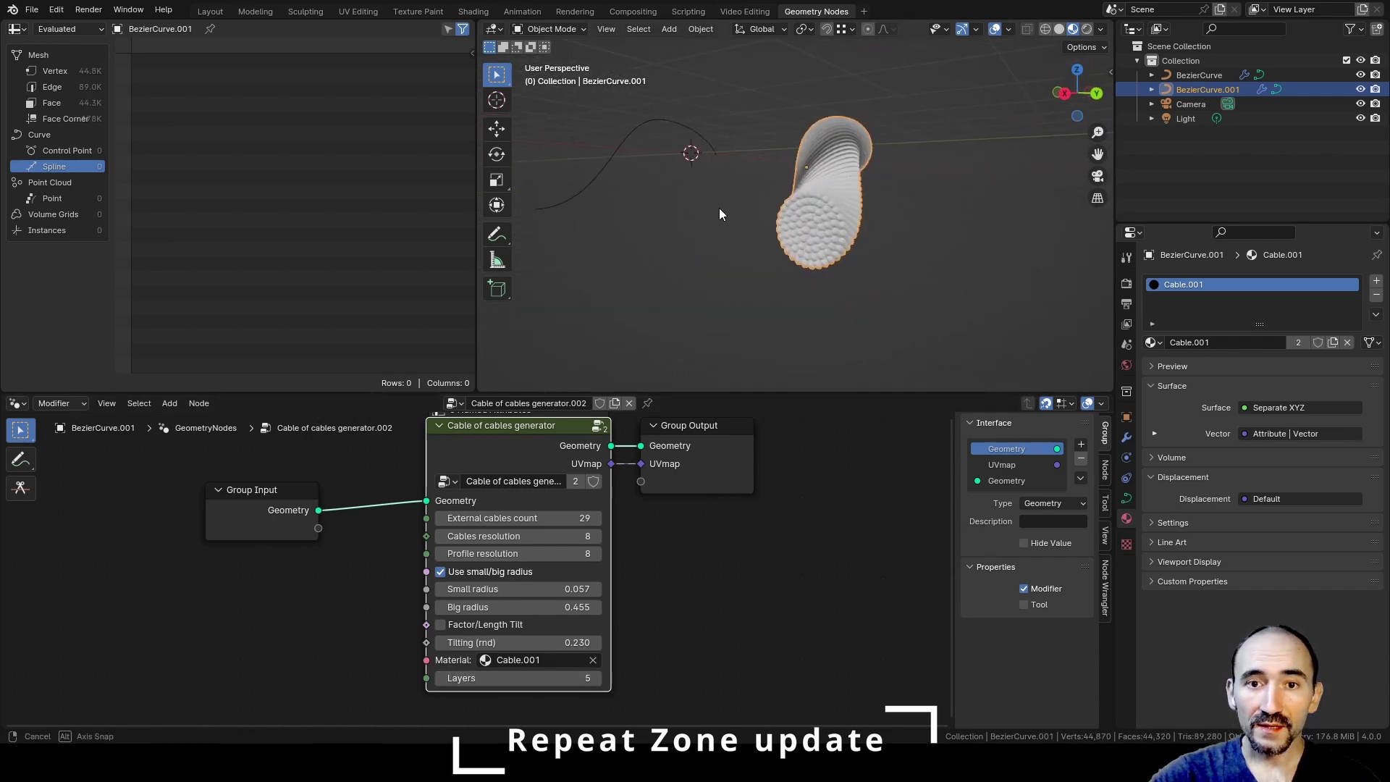
Step: Select the BezierCurve object and raise the Layers value of its generator node to 10
middle_drag(719, 213, 719, 212)
click(630, 143)
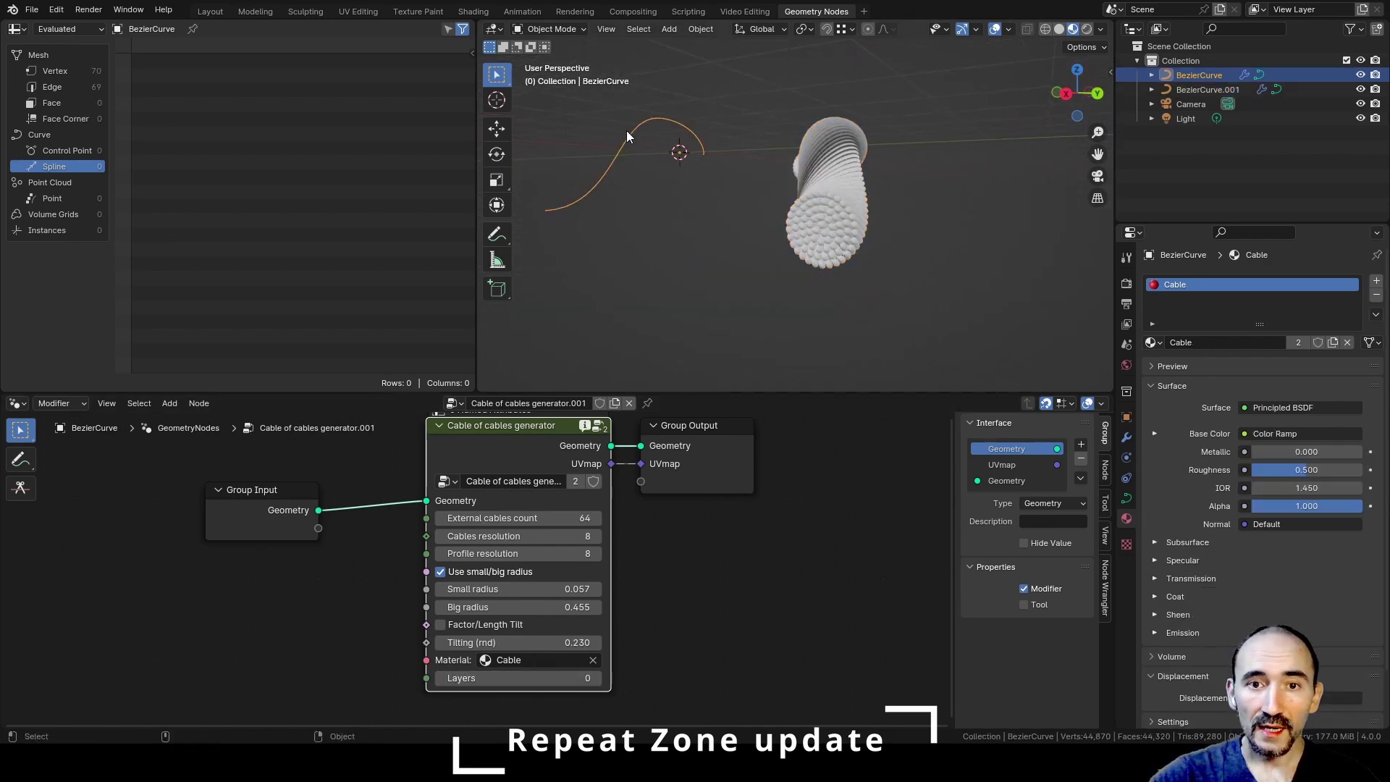
click(597, 678)
click(597, 678)
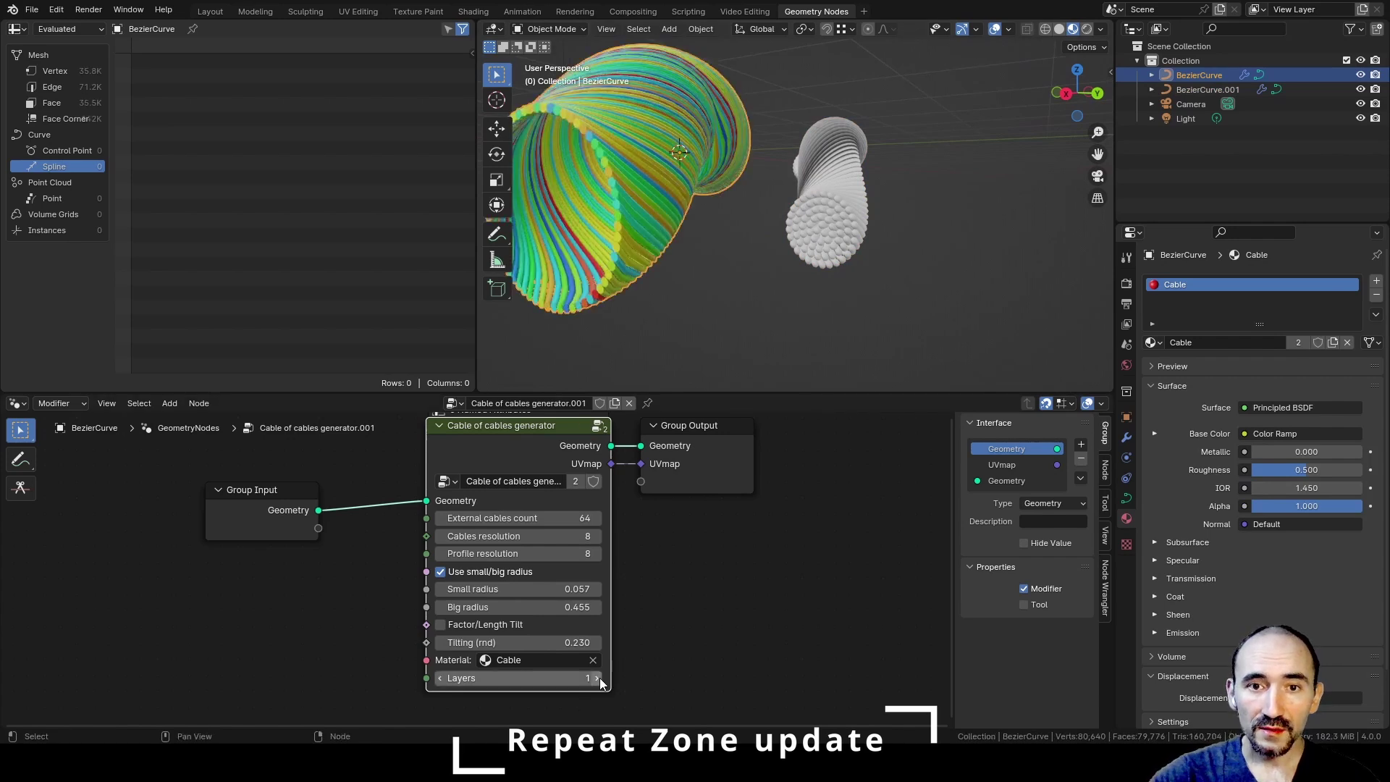
middle_drag(662, 239, 703, 250)
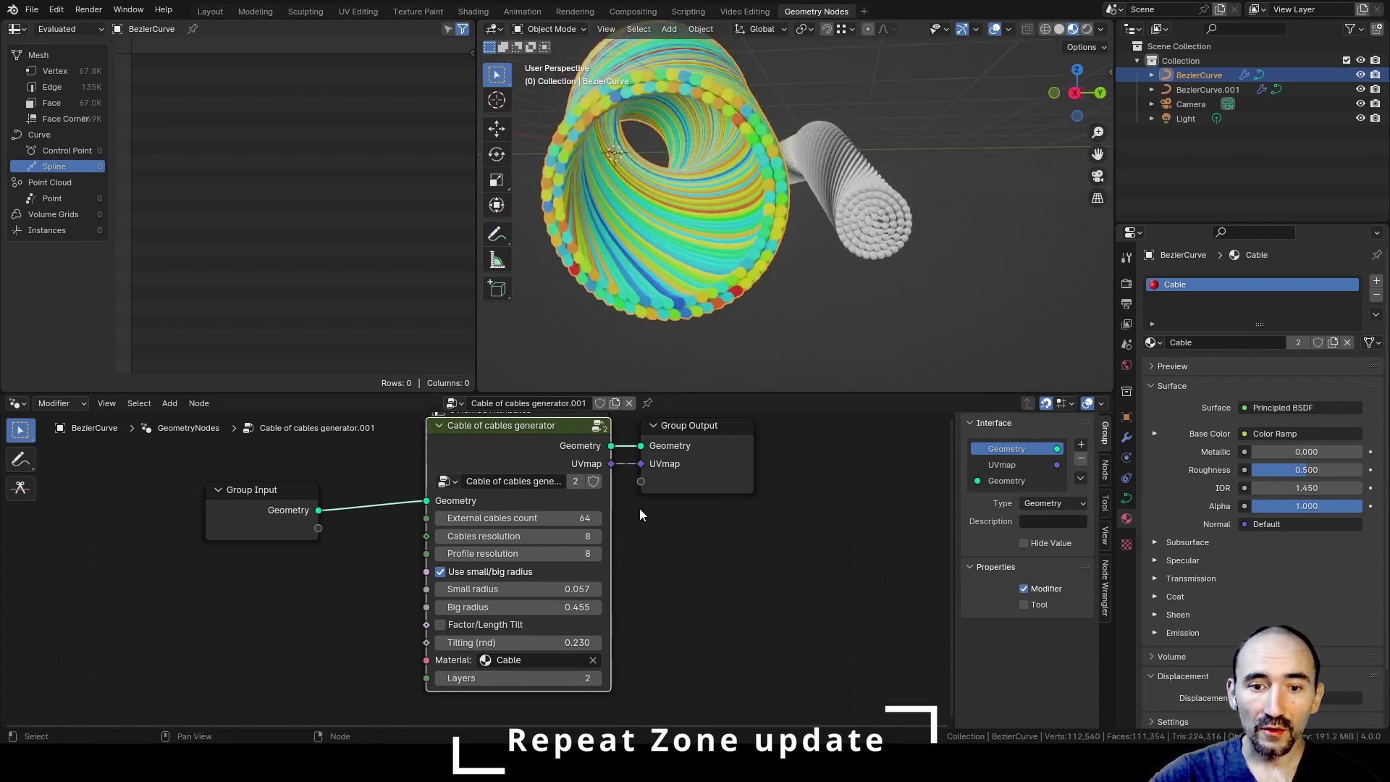
click(597, 678)
click(598, 679)
click(597, 678)
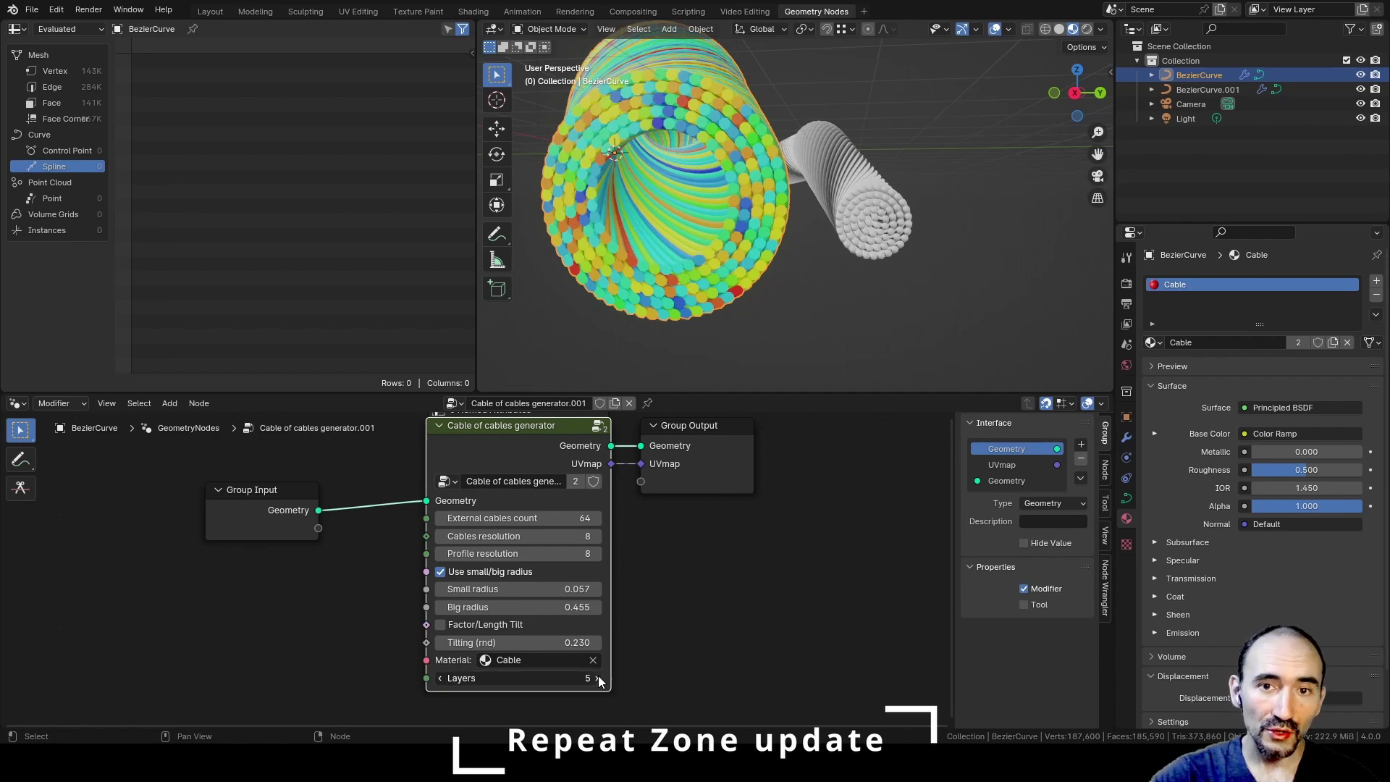
click(598, 679)
click(597, 679)
click(597, 679)
click(598, 678)
click(598, 678)
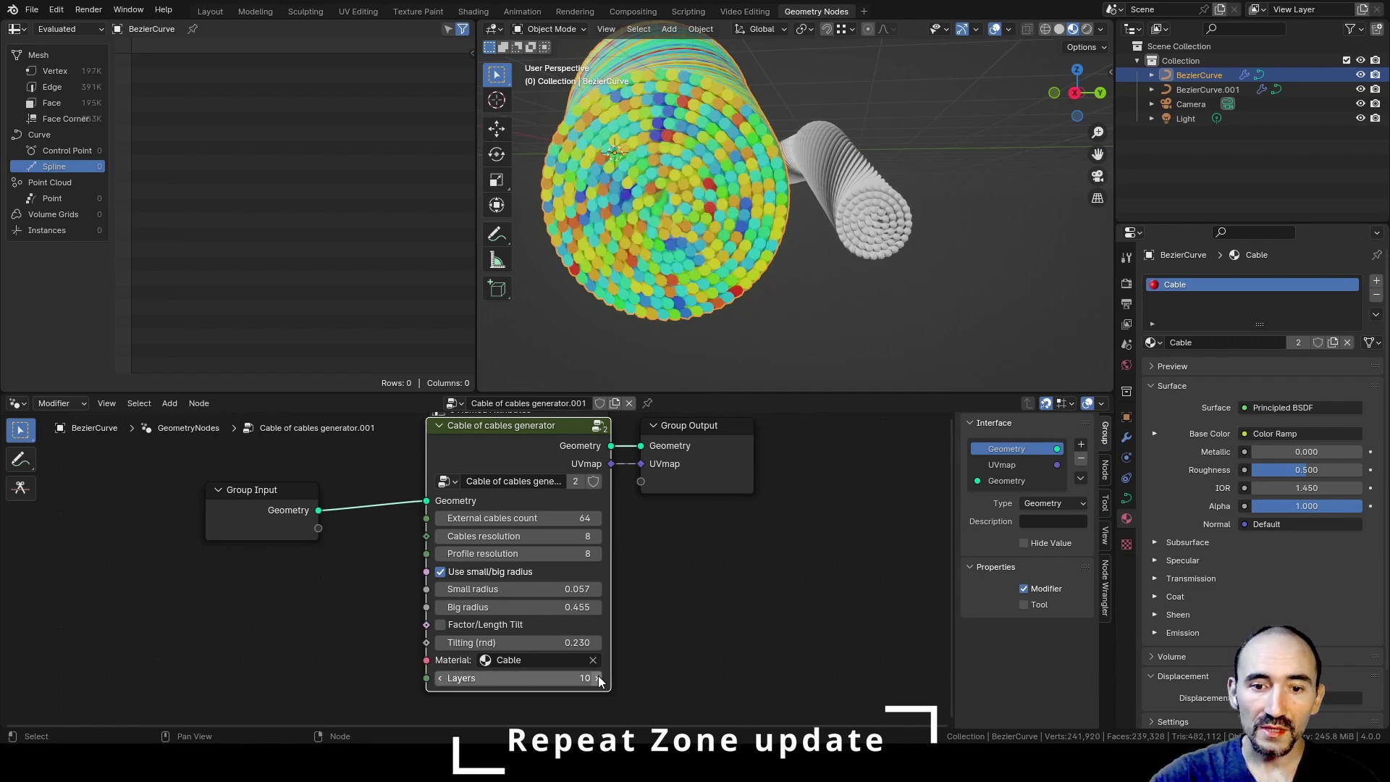
Step: Enter the Cable of cables generator group and delete the old chain of duplicated layer nodes
key(Tab)
scroll(500, 471, down, 6)
middle_drag(493, 476, 437, 465)
scroll(438, 465, up, 1)
drag(271, 499, 805, 578)
key(x)
Step: Move all the frames and nodes downstream of the repeat zone closer to it
scroll(534, 552, down, 5)
middle_drag(463, 550, 388, 543)
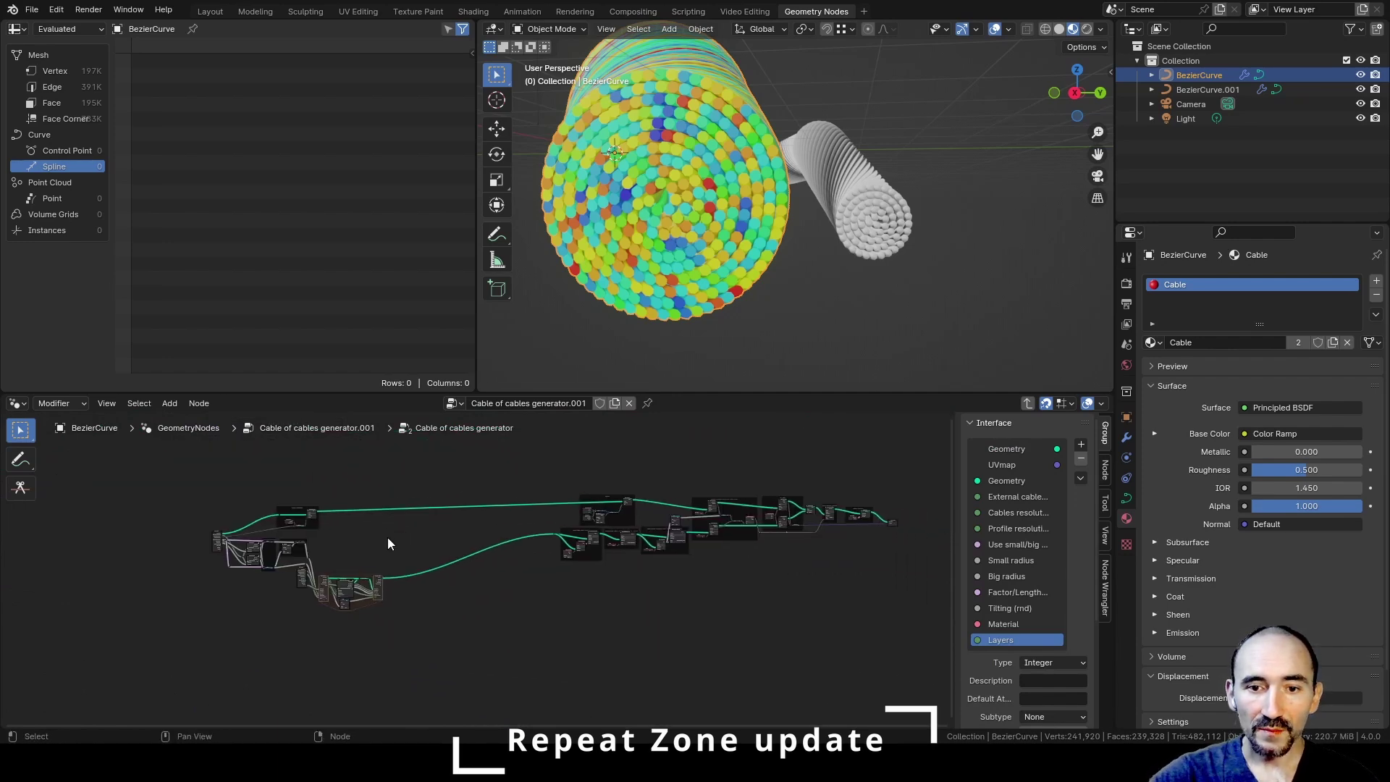
drag(543, 464, 911, 588)
scroll(905, 591, up, 8)
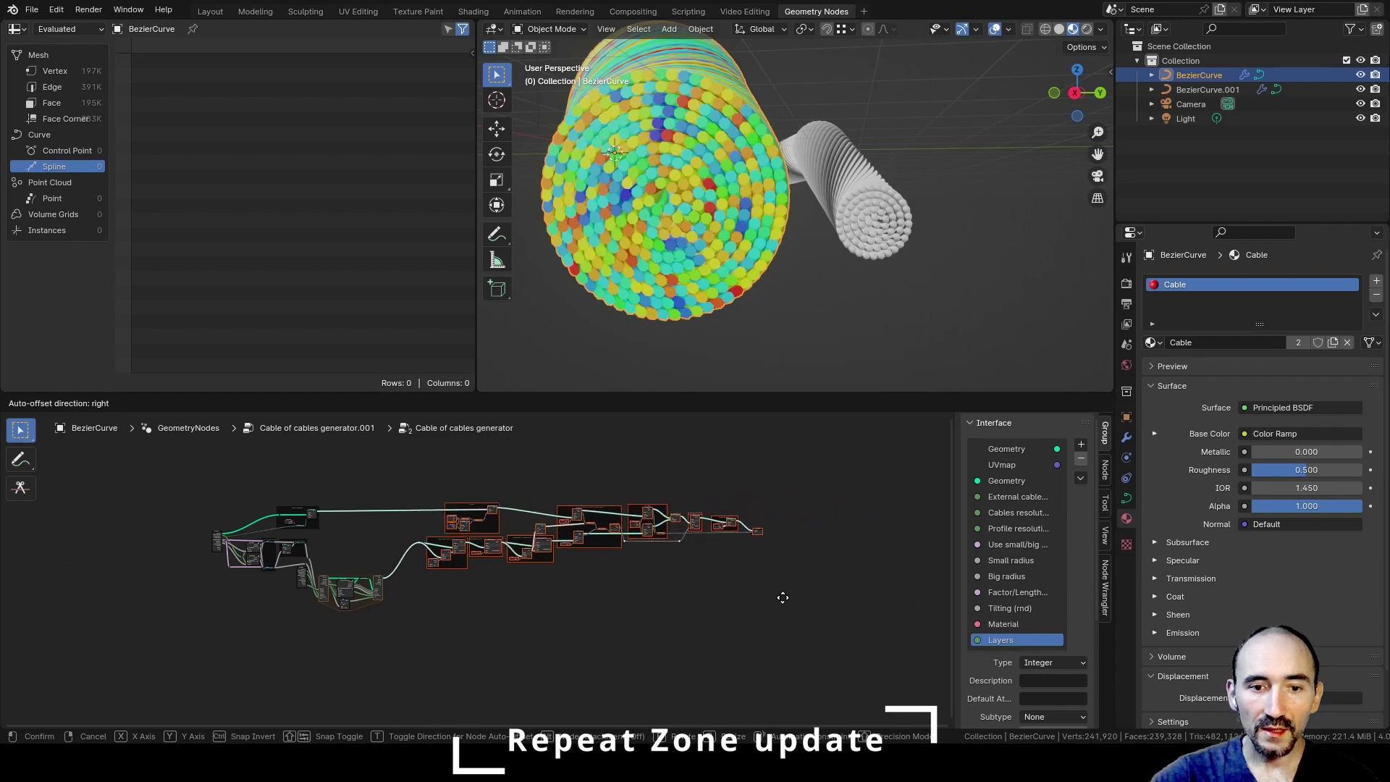
Step: Move the repeat zone nodes up into the gap between the radius frames and the Save total layer count frame
scroll(688, 499, down, 2)
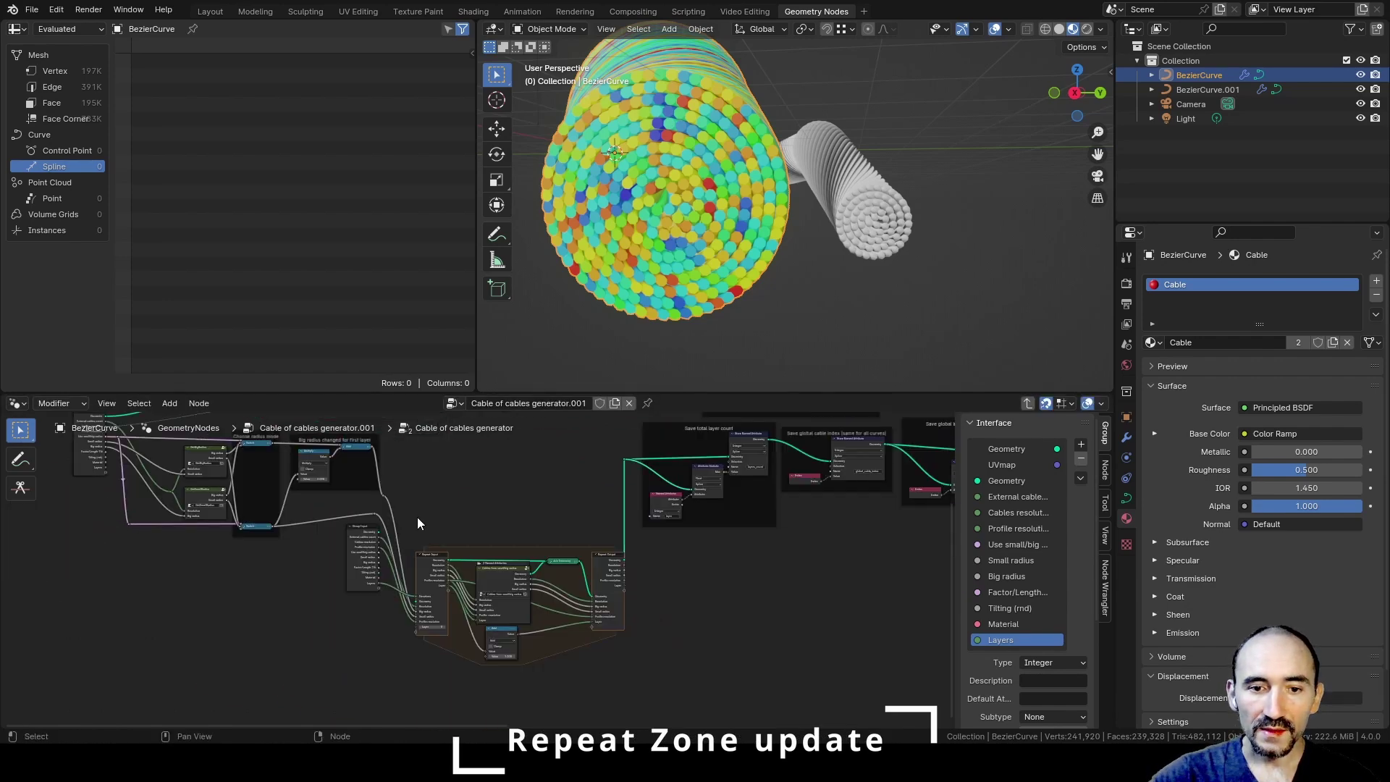
drag(417, 513, 615, 683)
key(g)
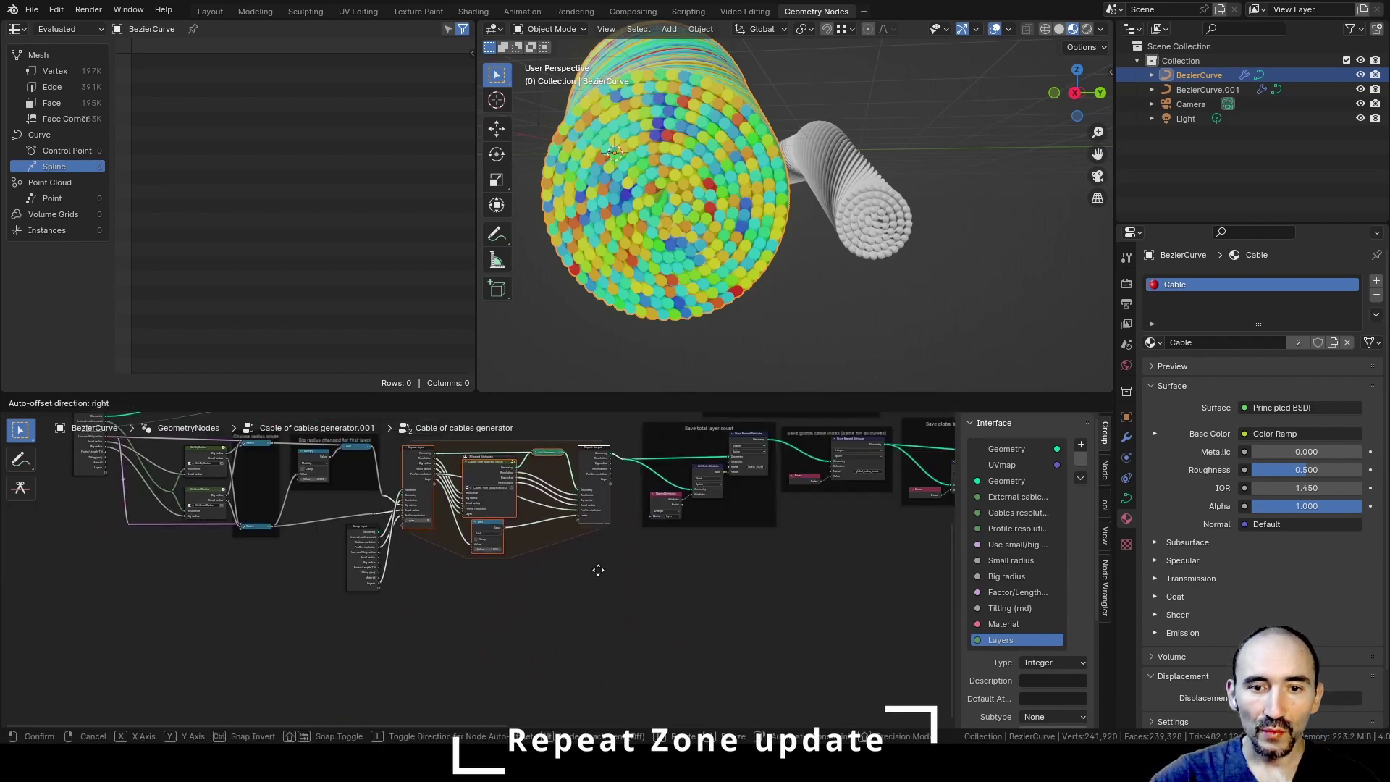
click(603, 567)
Step: Hide the unused sockets of the Group Input node that feeds the repeat zone
scroll(532, 503, up, 1)
scroll(531, 498, up, 8)
middle_drag(503, 481, 531, 619)
click(292, 641)
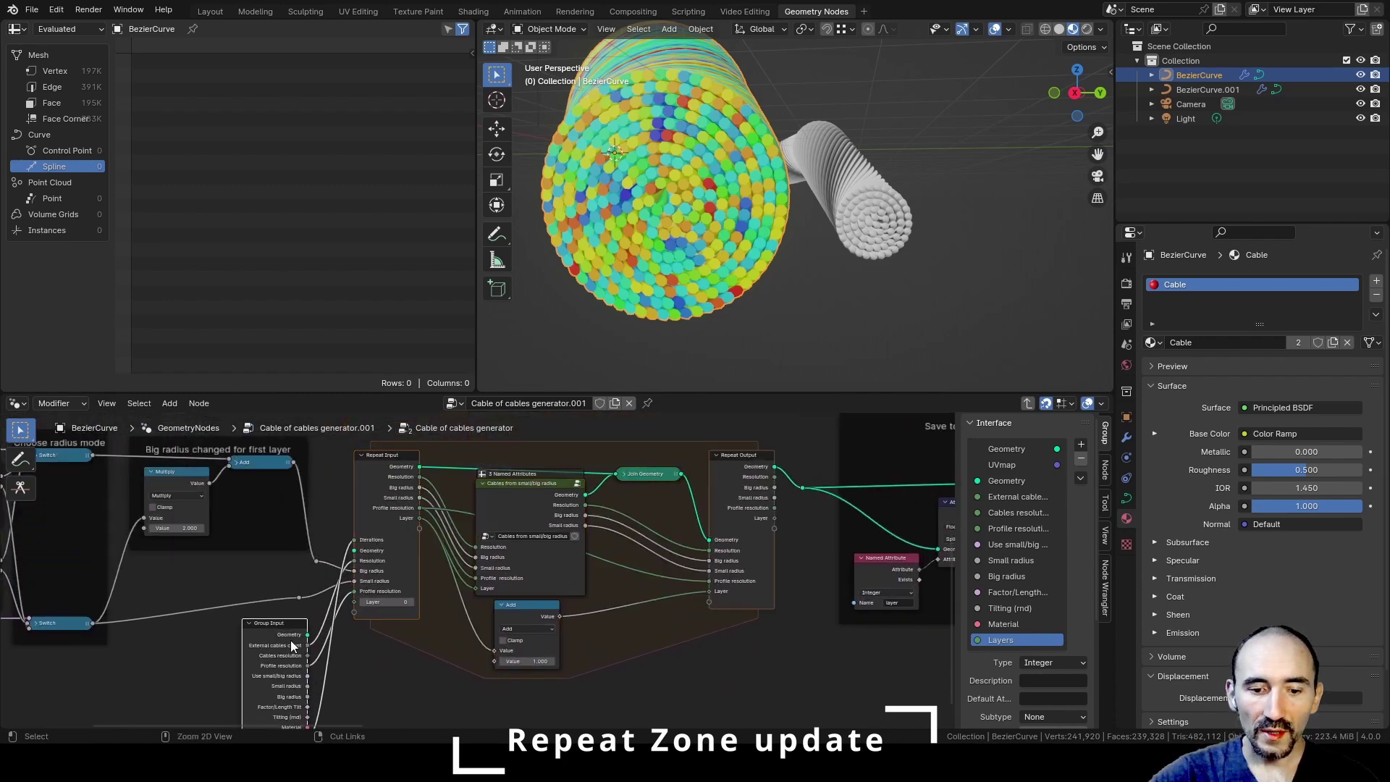
key(ctrl+h)
scroll(462, 572, up, 1)
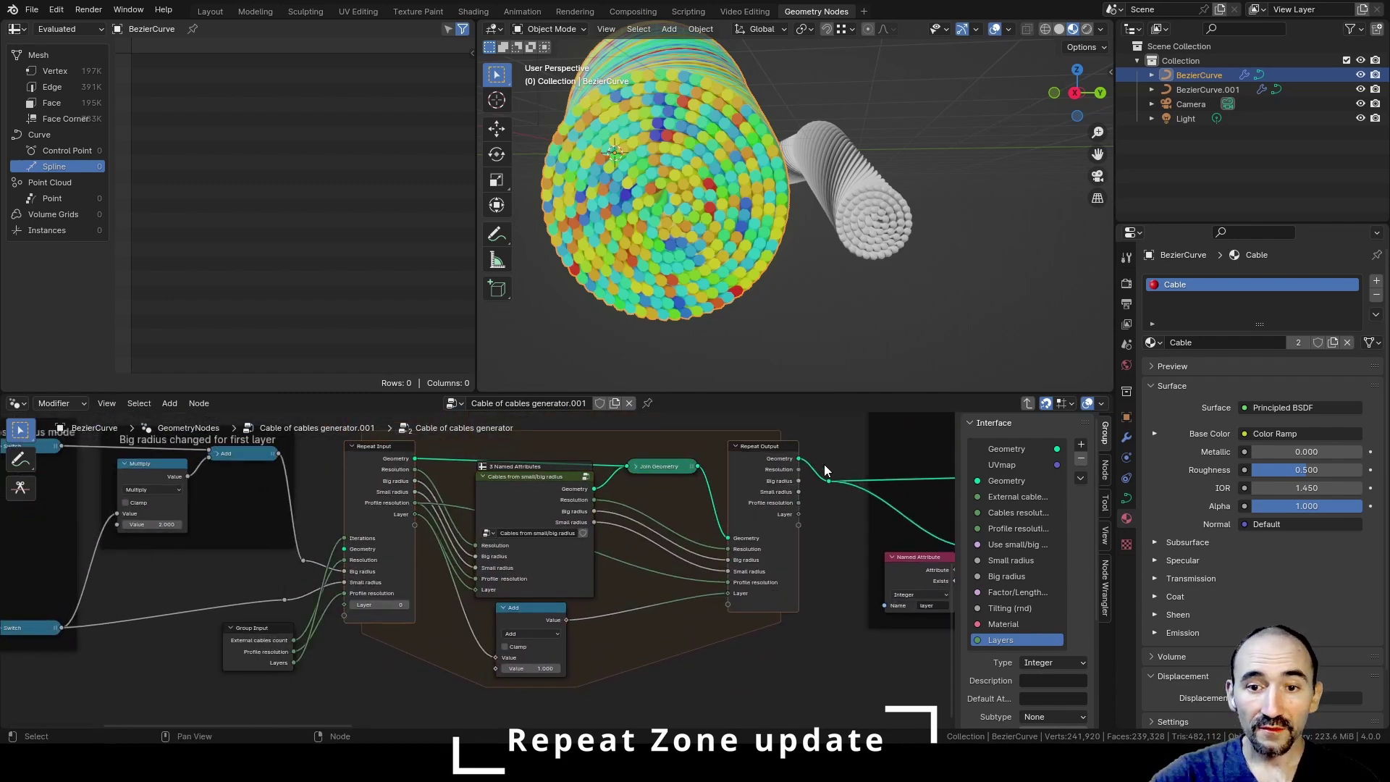